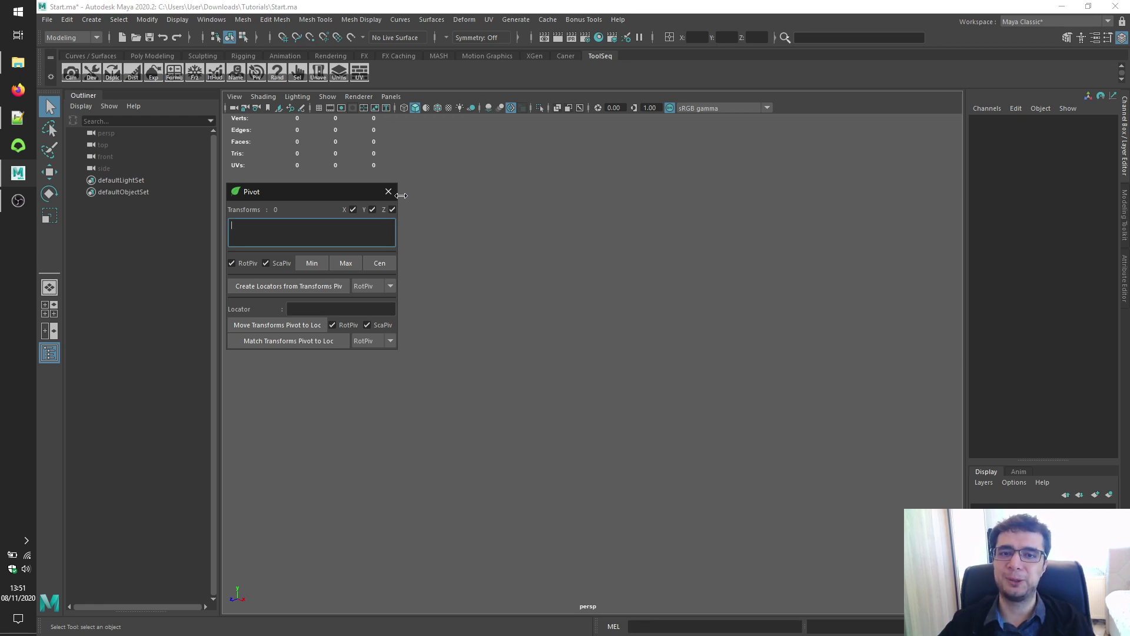
Step: Move the Pivot window aside, create pSphere1, frame it, and load it into the Transforms list
{"action": "left_click_drag", "start_coordinate": [263, 201], "coordinate": [823, 137]}
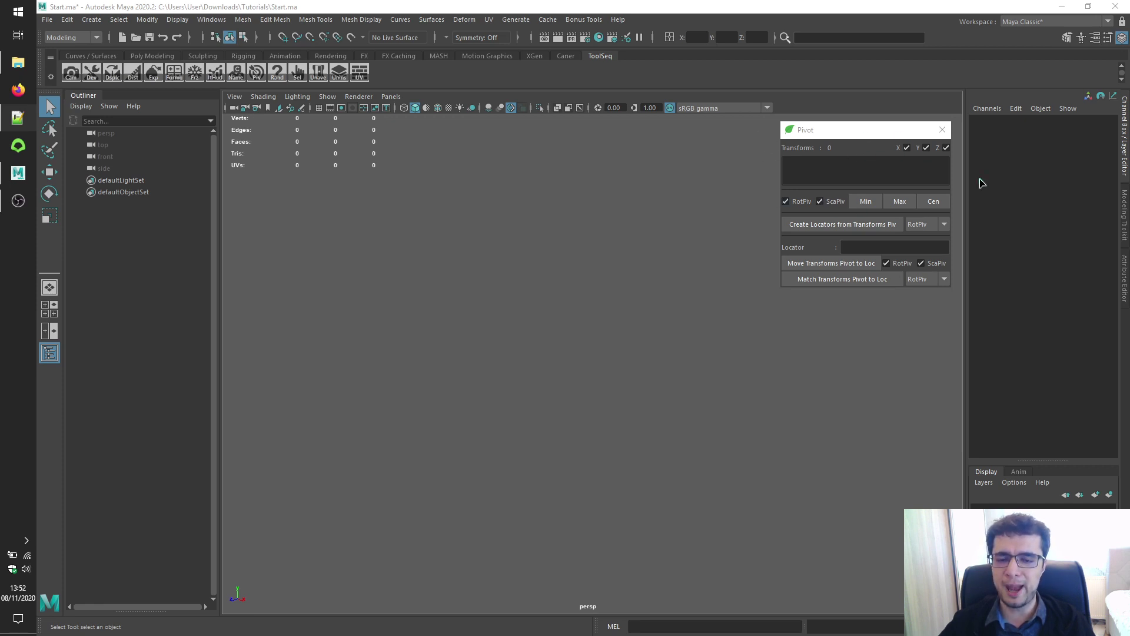
{"action": "left_click", "coordinate": [82, 22]}
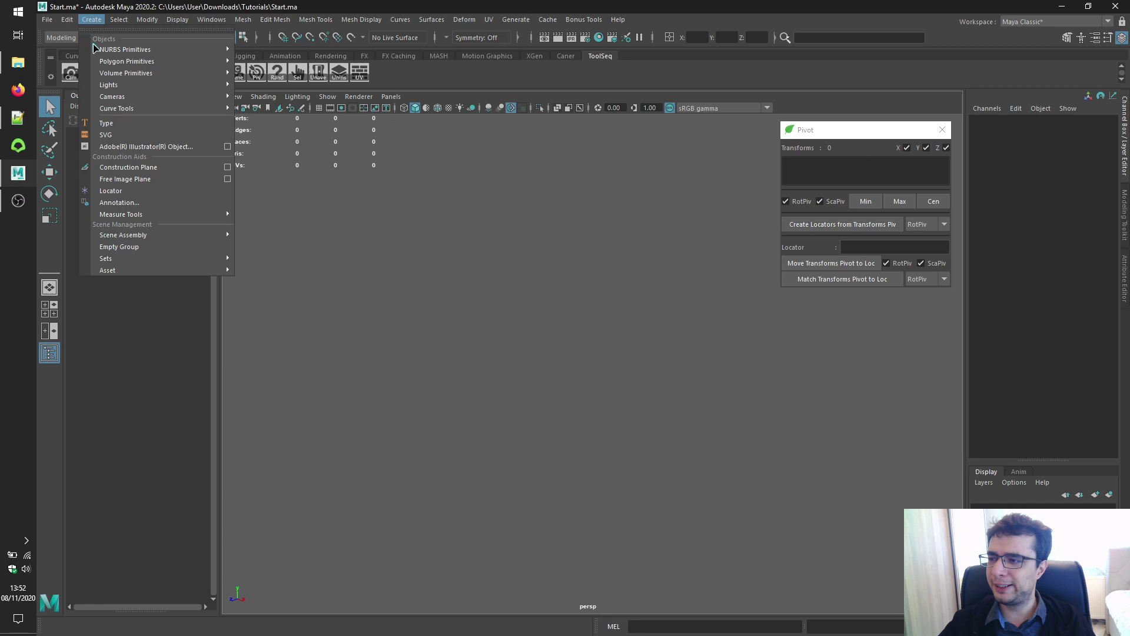
{"action": "mouse_move", "coordinate": [169, 63]}
{"action": "left_click", "coordinate": [259, 64]}
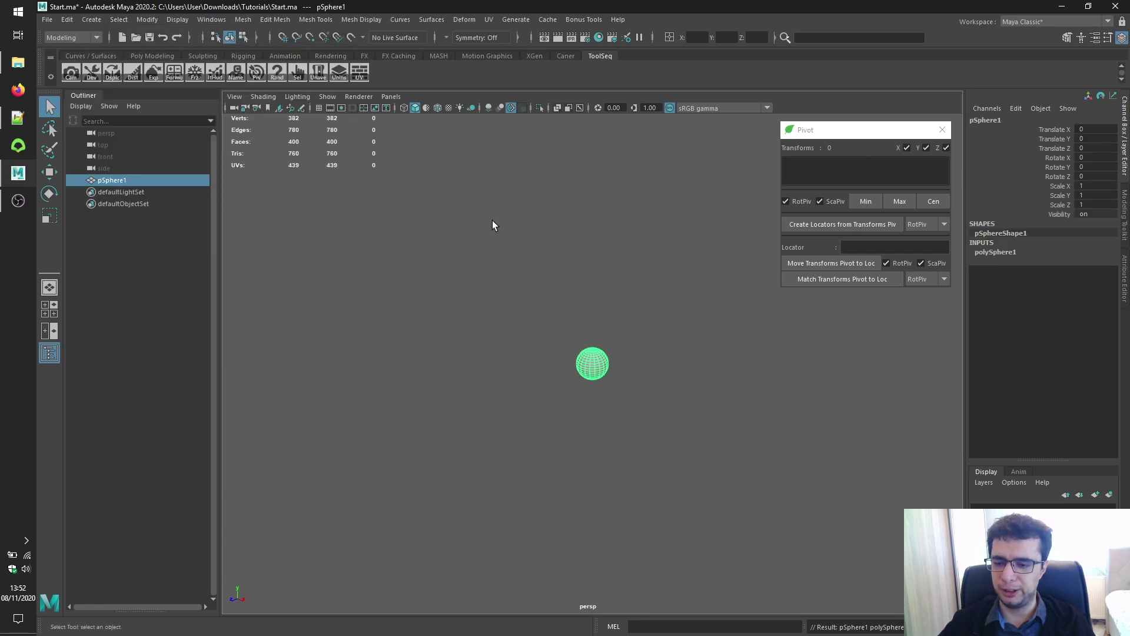
{"action": "key", "text": "f"}
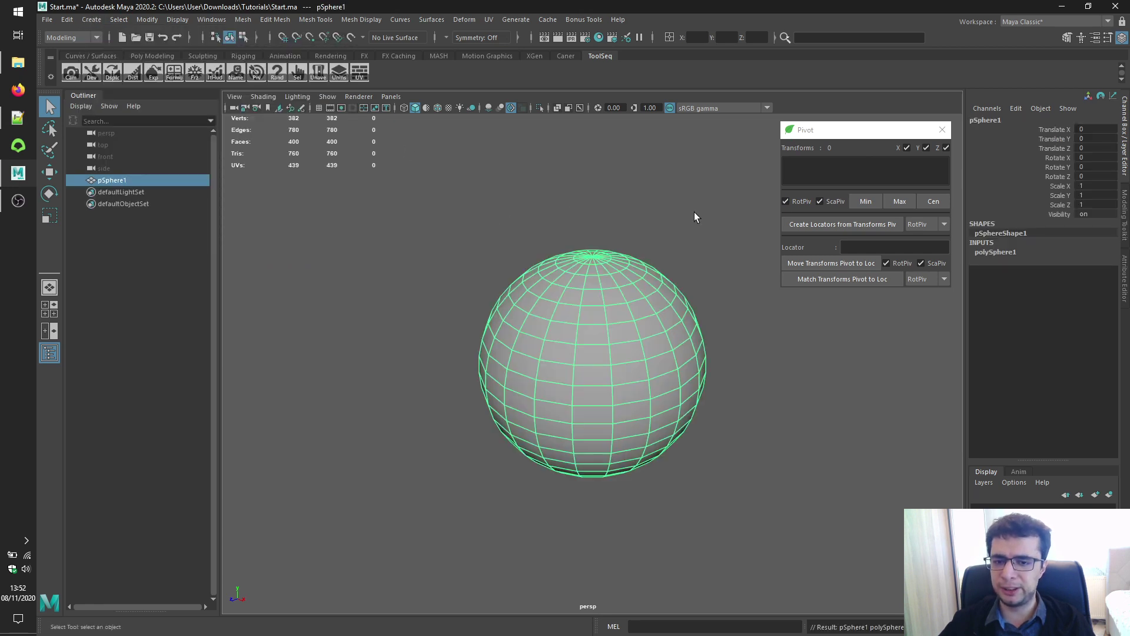
{"action": "left_click", "coordinate": [859, 149]}
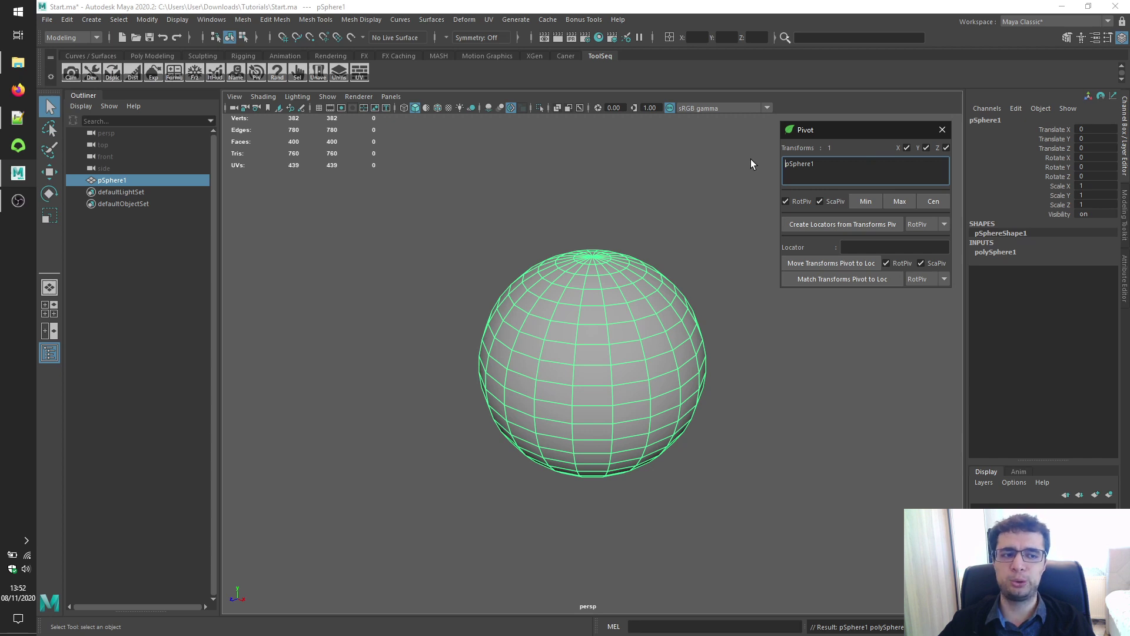
Step: Add extra pSphere1 entries to the Transforms list, clear it, then load pSphere1 once
{"action": "double_click", "coordinate": [853, 151]}
{"action": "double_click", "coordinate": [853, 151]}
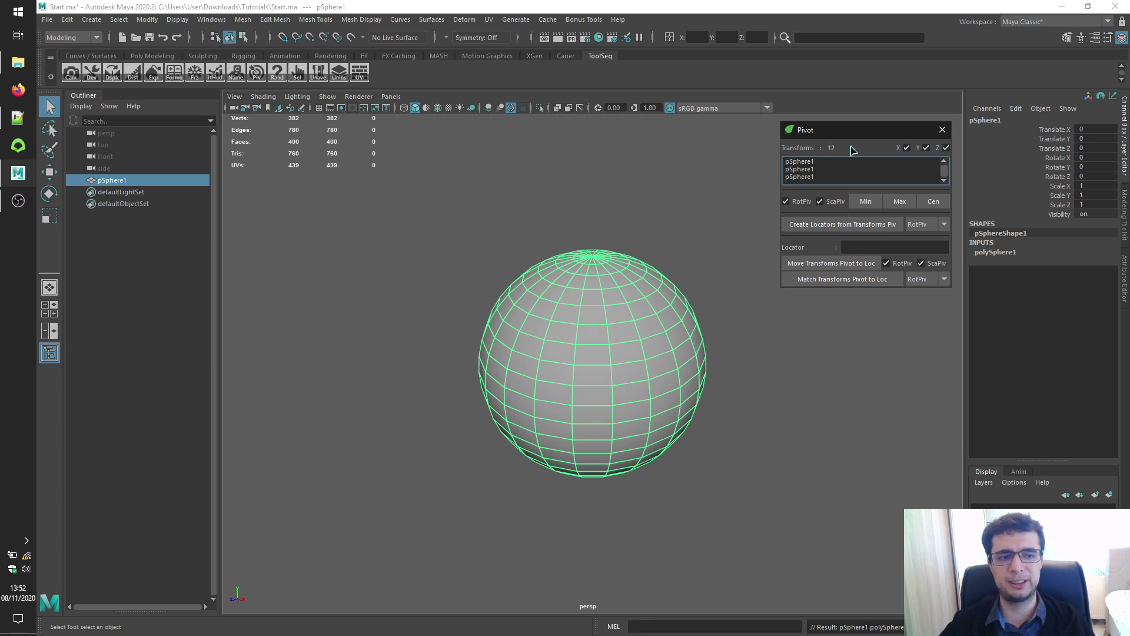
{"action": "left_click", "coordinate": [853, 150]}
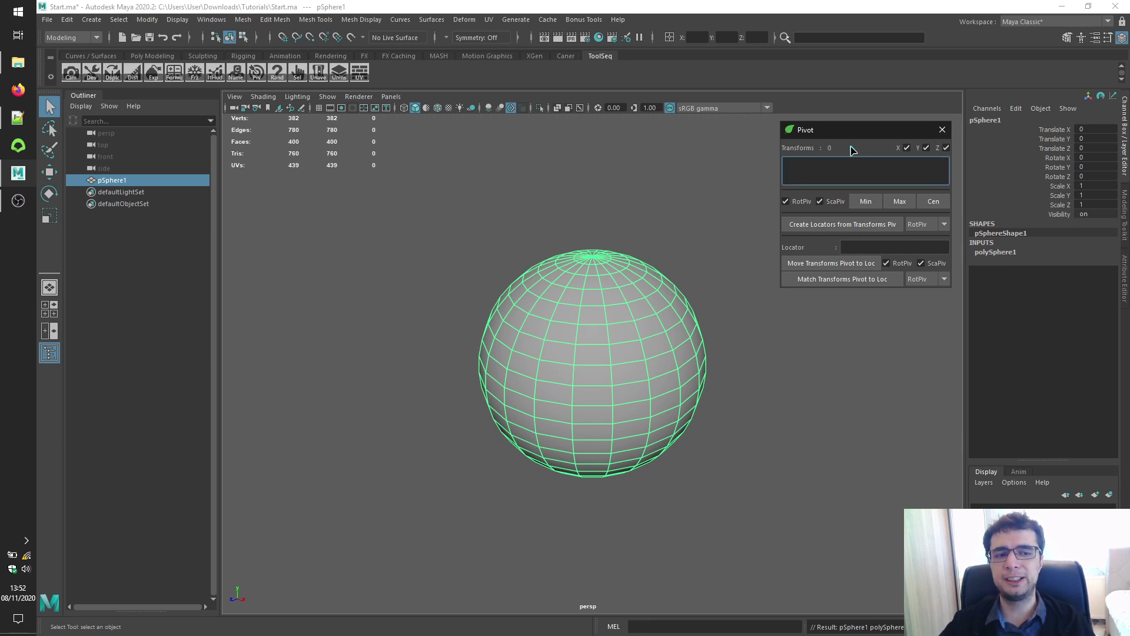
{"action": "left_click", "coordinate": [849, 148]}
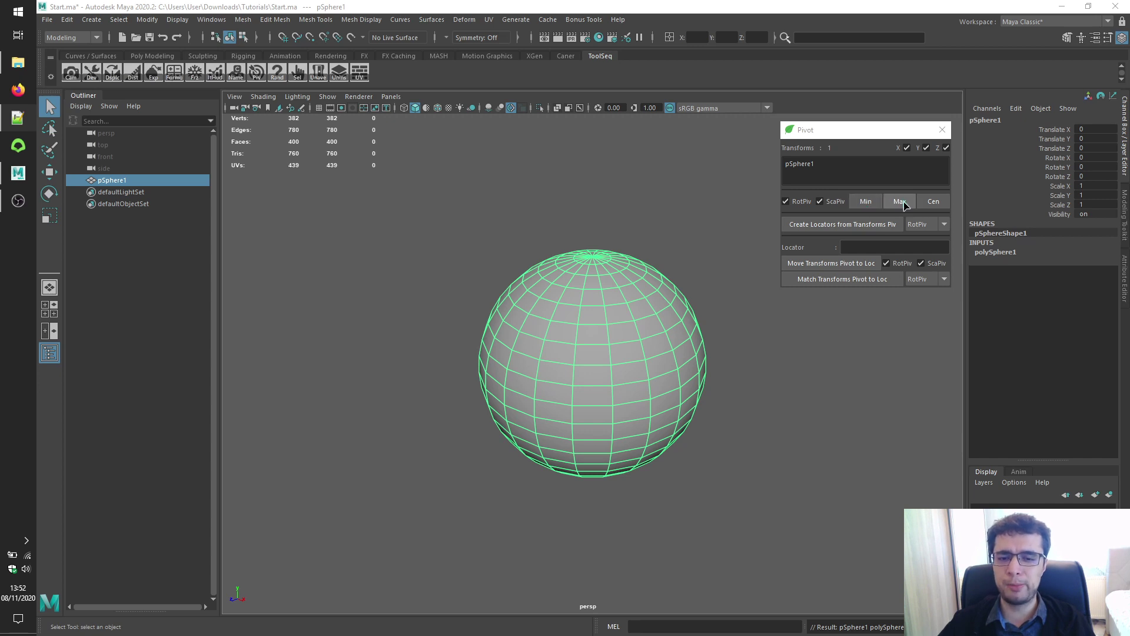
Step: Centre pSphere1's pivot and switch to the Move tool to display it
{"action": "left_click", "coordinate": [934, 202]}
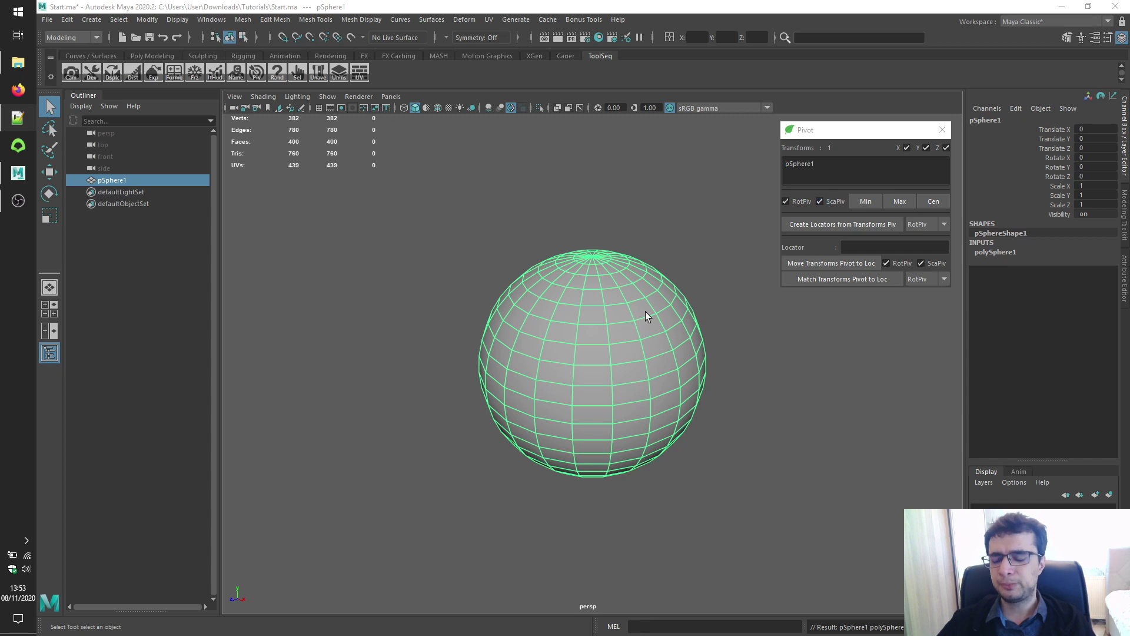
{"action": "left_click", "coordinate": [616, 337]}
{"action": "key", "text": "w"}
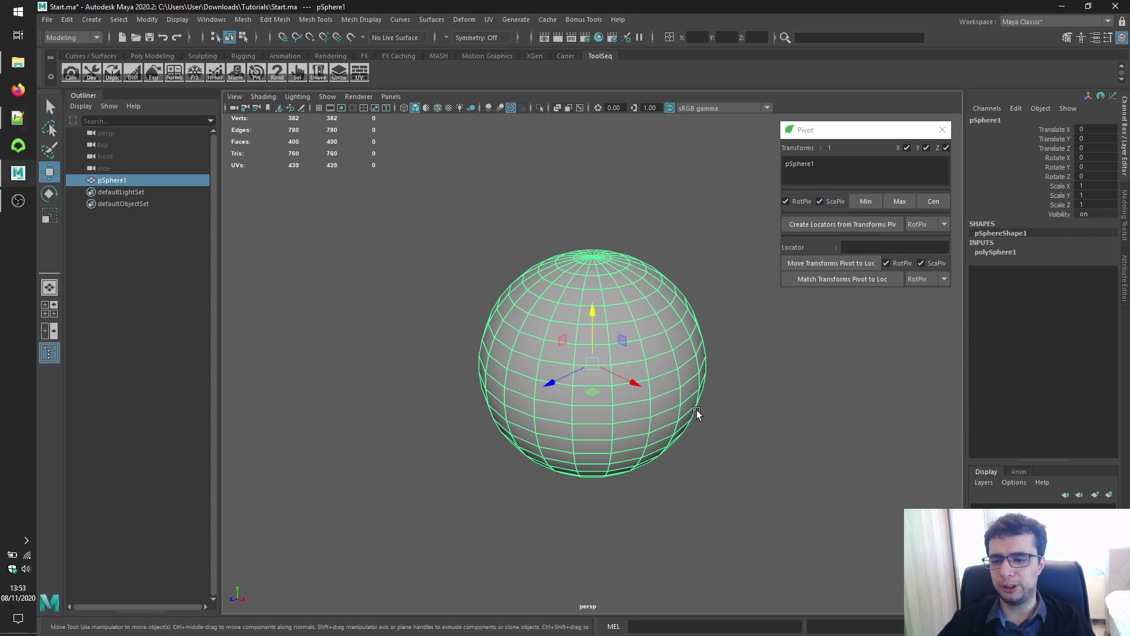
Step: With only Y enabled, snap pSphere1's pivot to its bottom, top, then back to centre
{"action": "left_click", "coordinate": [908, 148]}
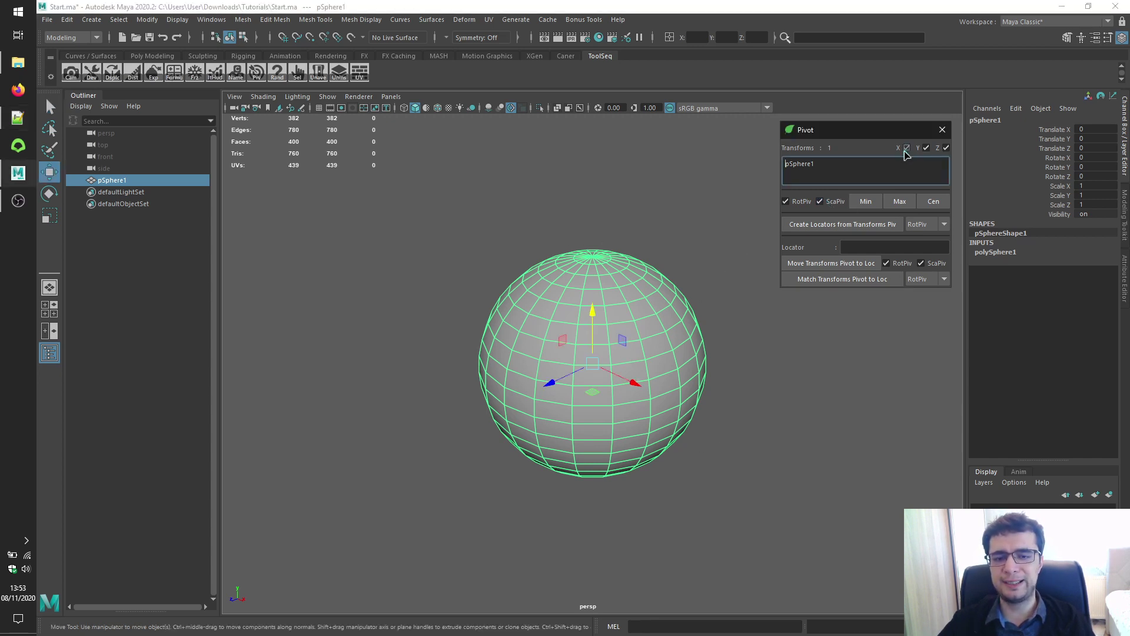
{"action": "left_click", "coordinate": [946, 148]}
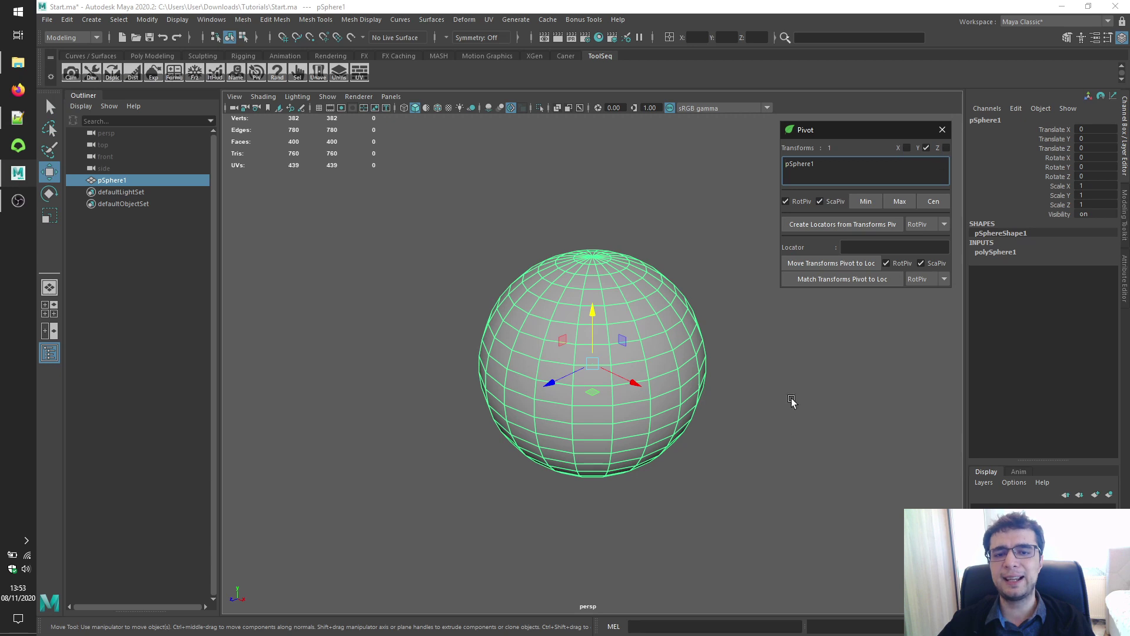
{"action": "left_click", "coordinate": [866, 201]}
{"action": "left_click_drag", "start_coordinate": [807, 391], "coordinate": [772, 365], "text": "alt"}
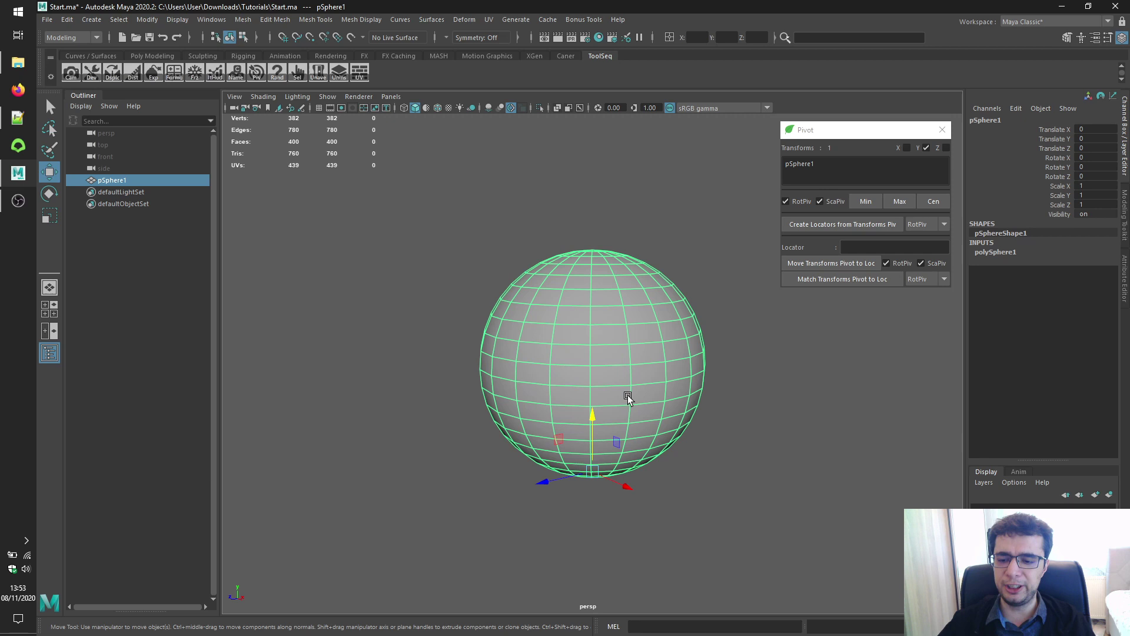
{"action": "left_click", "coordinate": [901, 202]}
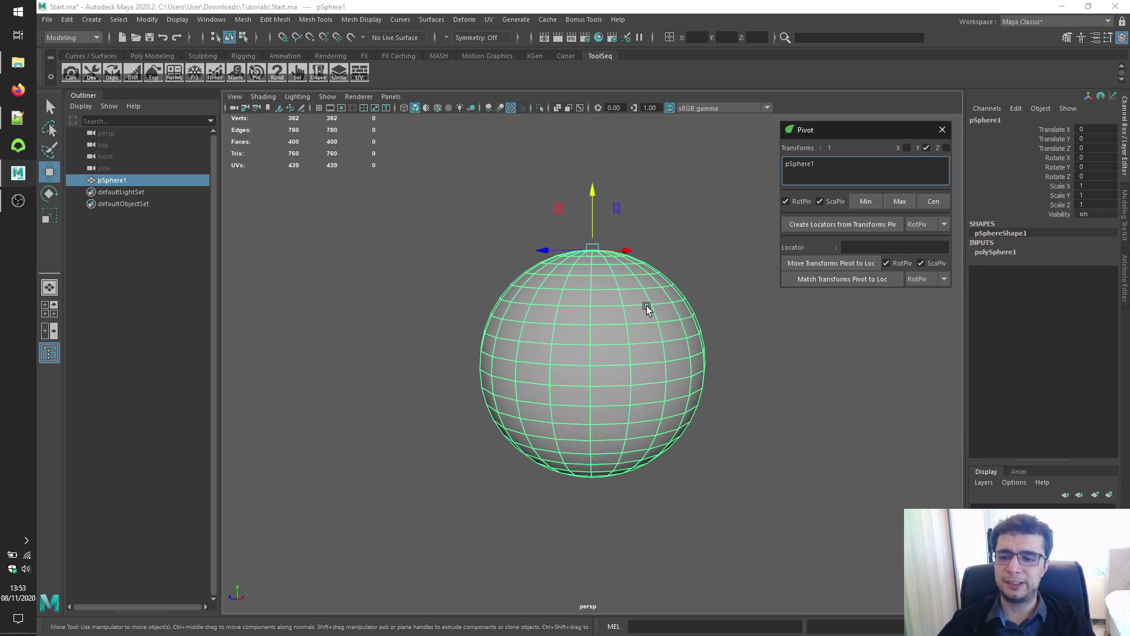
{"action": "left_click", "coordinate": [929, 201]}
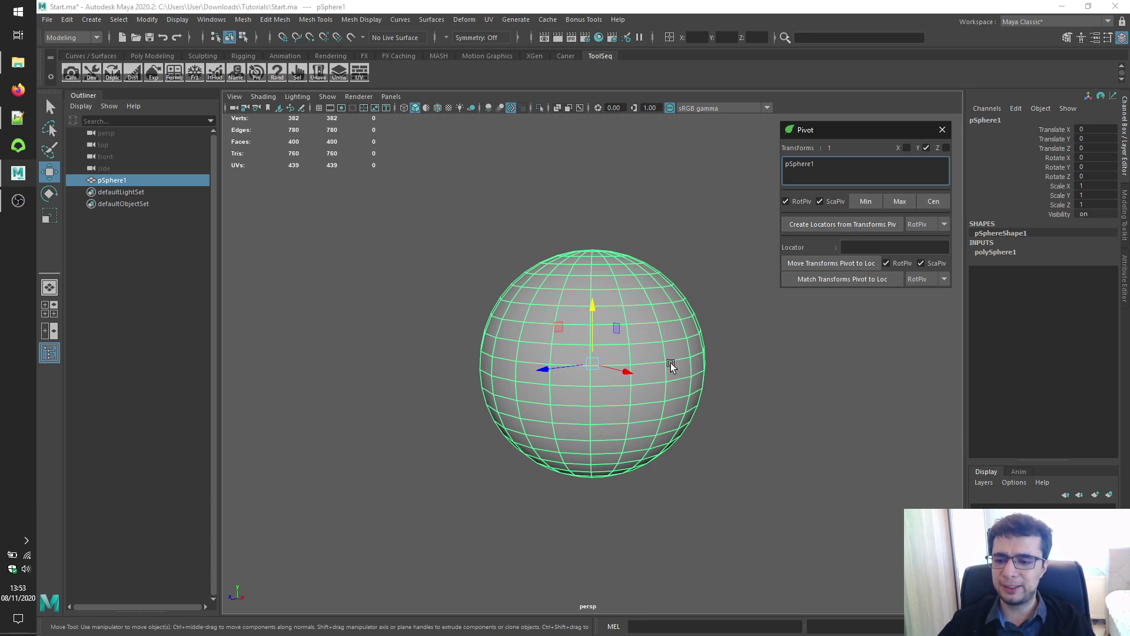
Step: With only X enabled, snap the pivot to the sphere's left, right, then centre
{"action": "left_click", "coordinate": [926, 148]}
{"action": "left_click", "coordinate": [907, 148]}
{"action": "left_click", "coordinate": [867, 201]}
{"action": "left_click_drag", "start_coordinate": [491, 253], "coordinate": [669, 247], "text": "alt"}
{"action": "left_click", "coordinate": [899, 204]}
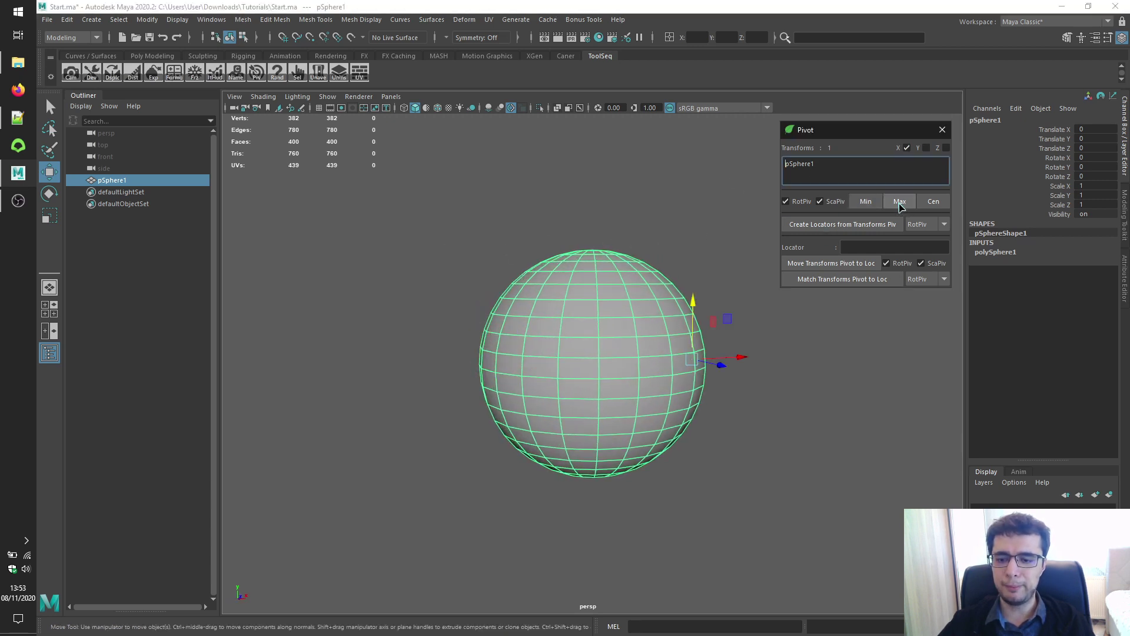
{"action": "left_click", "coordinate": [929, 203]}
Step: With only Z enabled, snap the pivot to minimum Z, maximum Z, then centre
{"action": "left_click", "coordinate": [907, 148]}
{"action": "left_click", "coordinate": [946, 147]}
{"action": "left_click", "coordinate": [866, 201]}
{"action": "left_click_drag", "start_coordinate": [515, 225], "coordinate": [707, 220], "text": "alt"}
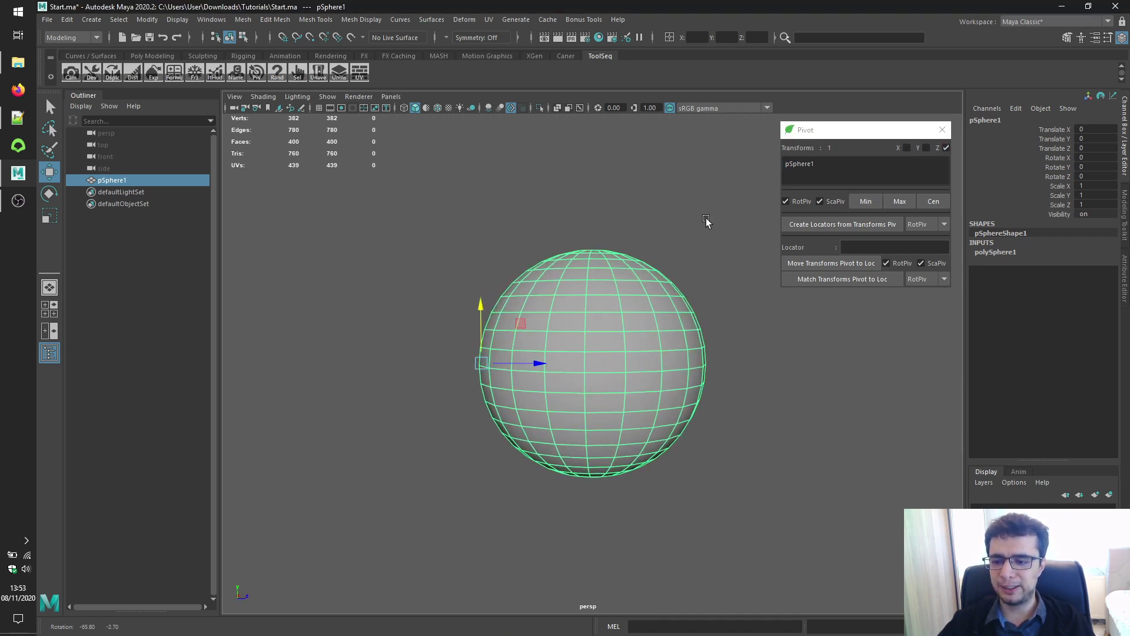
{"action": "left_click", "coordinate": [900, 201]}
{"action": "left_click", "coordinate": [939, 202]}
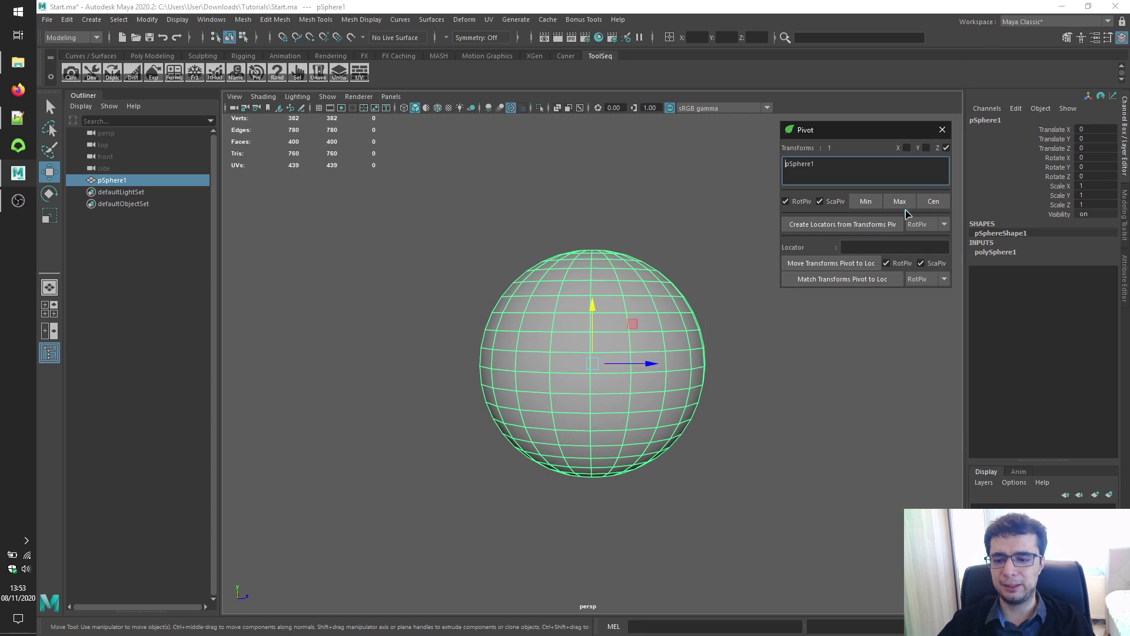
{"action": "key", "text": "alt+Tab"}
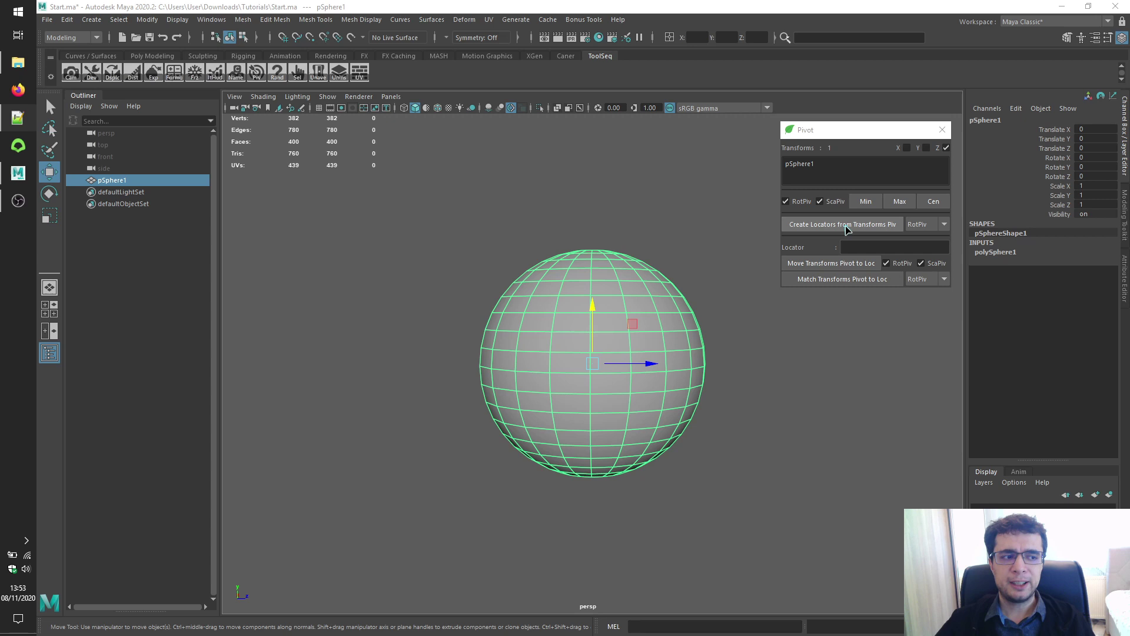
{"action": "left_click", "coordinate": [939, 226]}
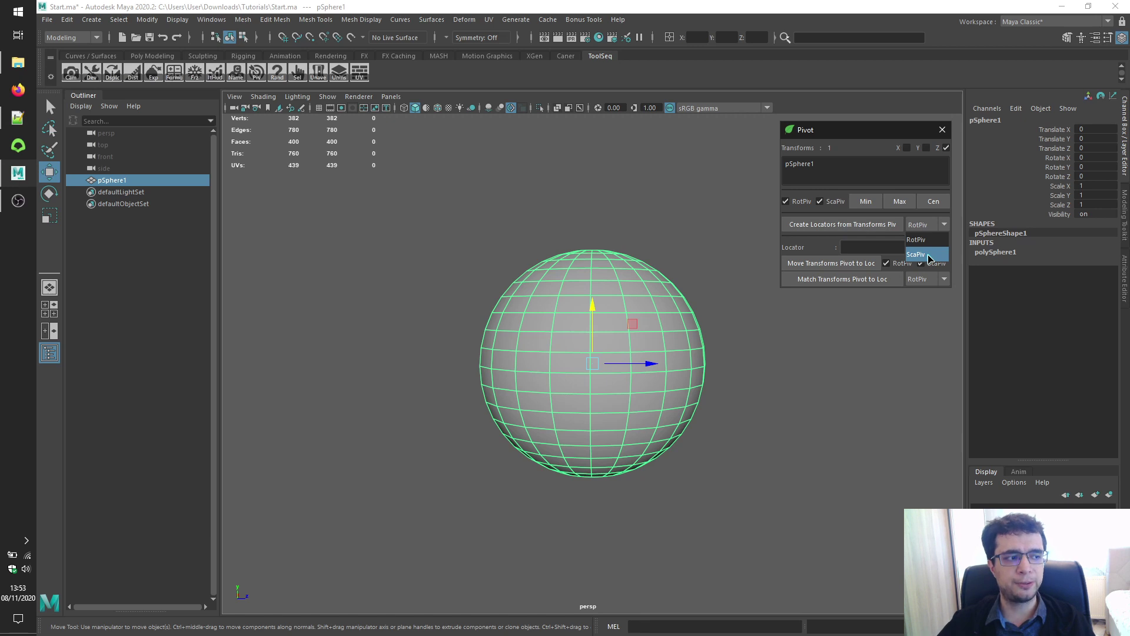
{"action": "left_click", "coordinate": [587, 227]}
{"action": "left_click", "coordinate": [532, 259]}
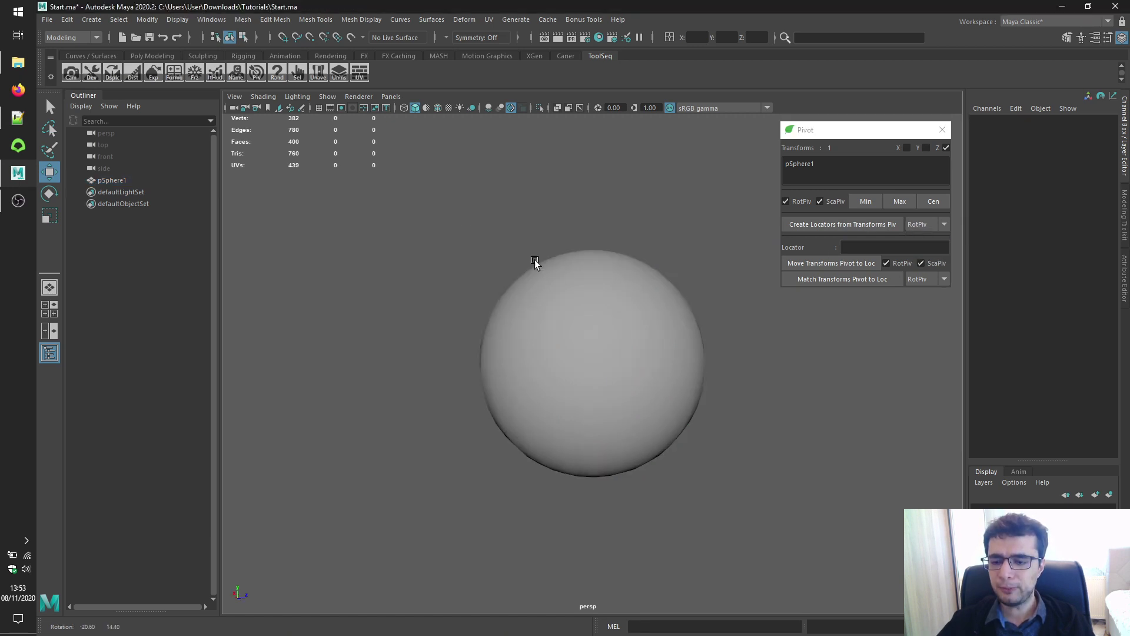
Step: Duplicate the sphere and clone copies to make pSphere2 to pSphere4 spread around it
{"action": "scroll", "coordinate": [590, 348], "scroll_direction": "down", "scroll_amount": 3}
{"action": "left_click", "coordinate": [605, 375]}
{"action": "scroll", "coordinate": [479, 398], "scroll_direction": "down", "scroll_amount": 3}
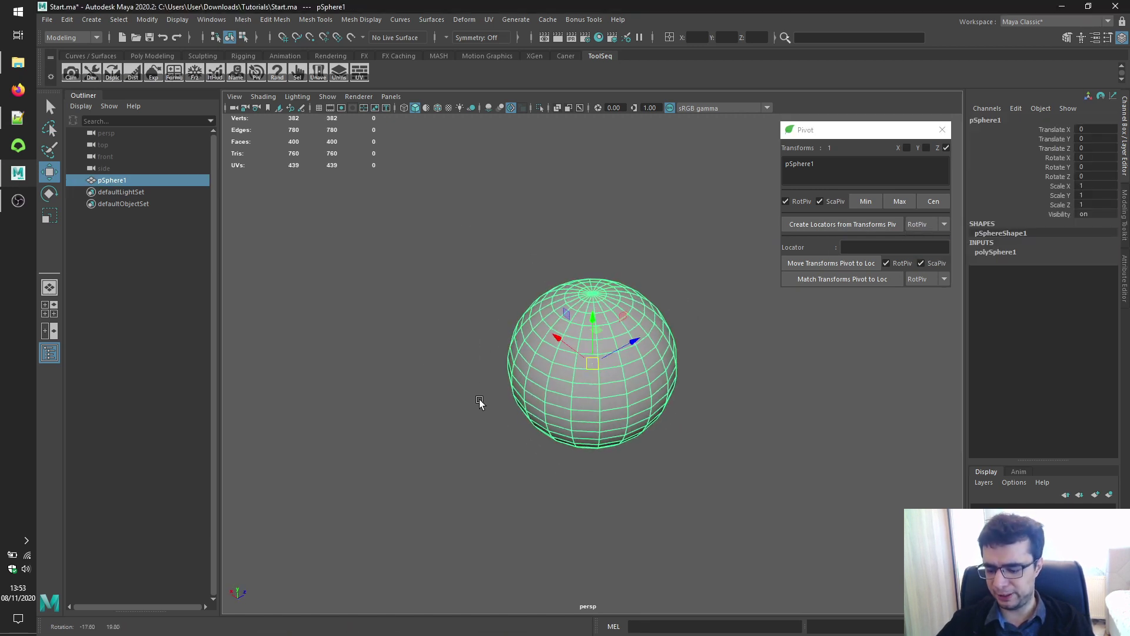
{"action": "key", "text": "ctrl+d"}
{"action": "left_click_drag", "start_coordinate": [561, 341], "coordinate": [451, 246]}
{"action": "left_click_drag", "start_coordinate": [533, 253], "coordinate": [407, 318], "text": "shift"}
{"action": "left_click_drag", "start_coordinate": [318, 315], "coordinate": [439, 423], "text": "shift"}
Step: Vary the heights: raise pSphere4 and the left sphere, and lower pSphere1
{"action": "key", "text": "q"}
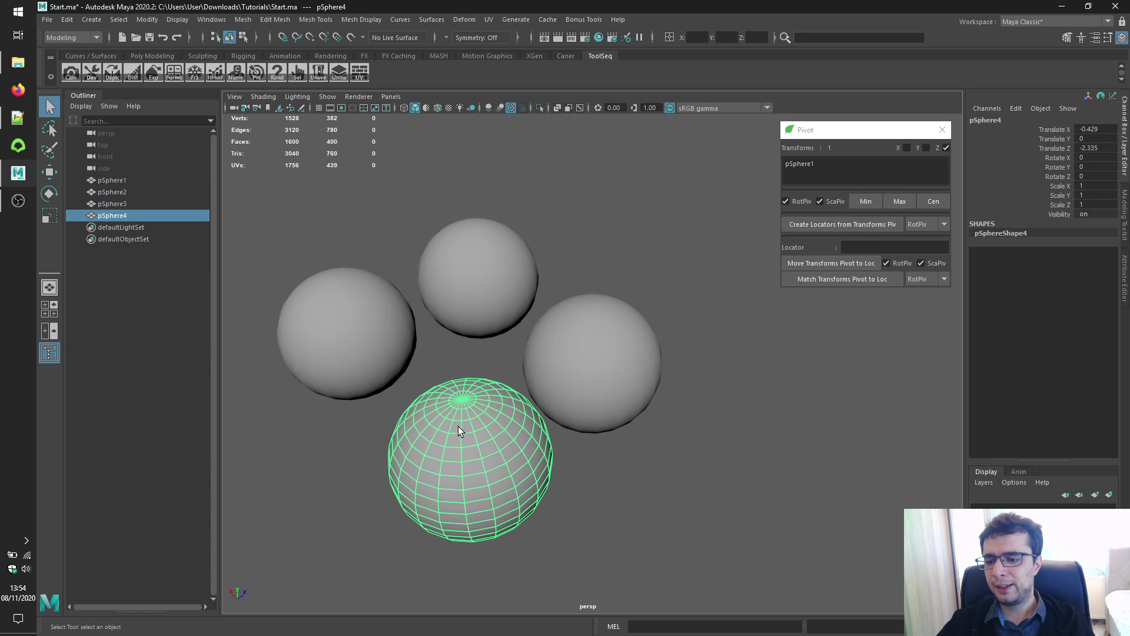
{"action": "key", "text": "w"}
{"action": "left_click_drag", "start_coordinate": [478, 374], "coordinate": [479, 235]}
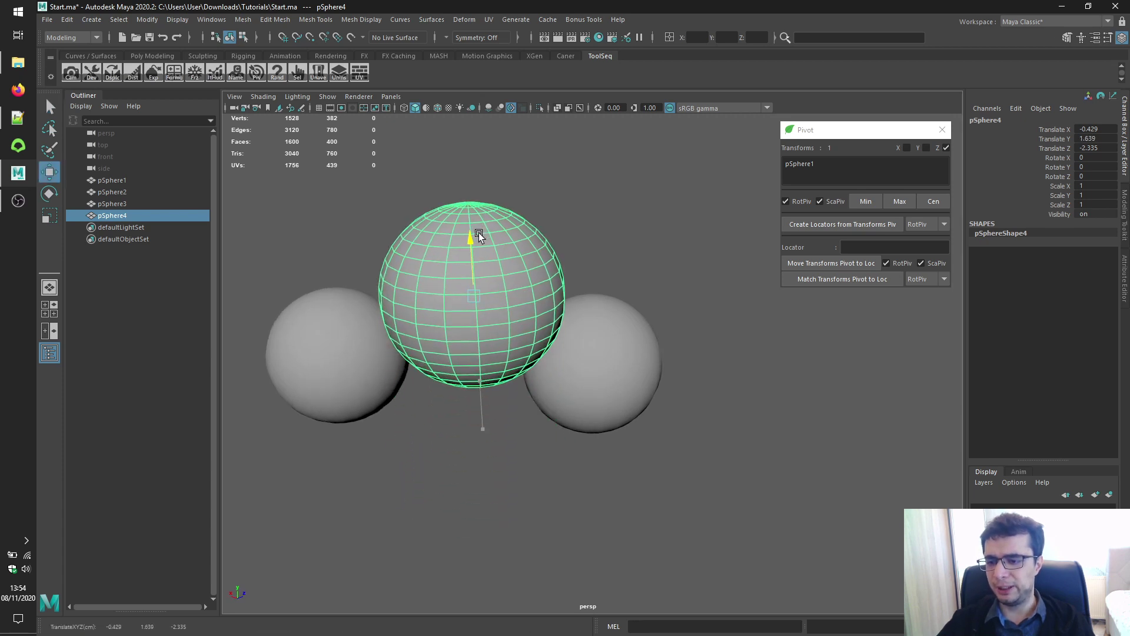
{"action": "left_click", "coordinate": [621, 354]}
{"action": "left_click_drag", "start_coordinate": [596, 316], "coordinate": [593, 421]}
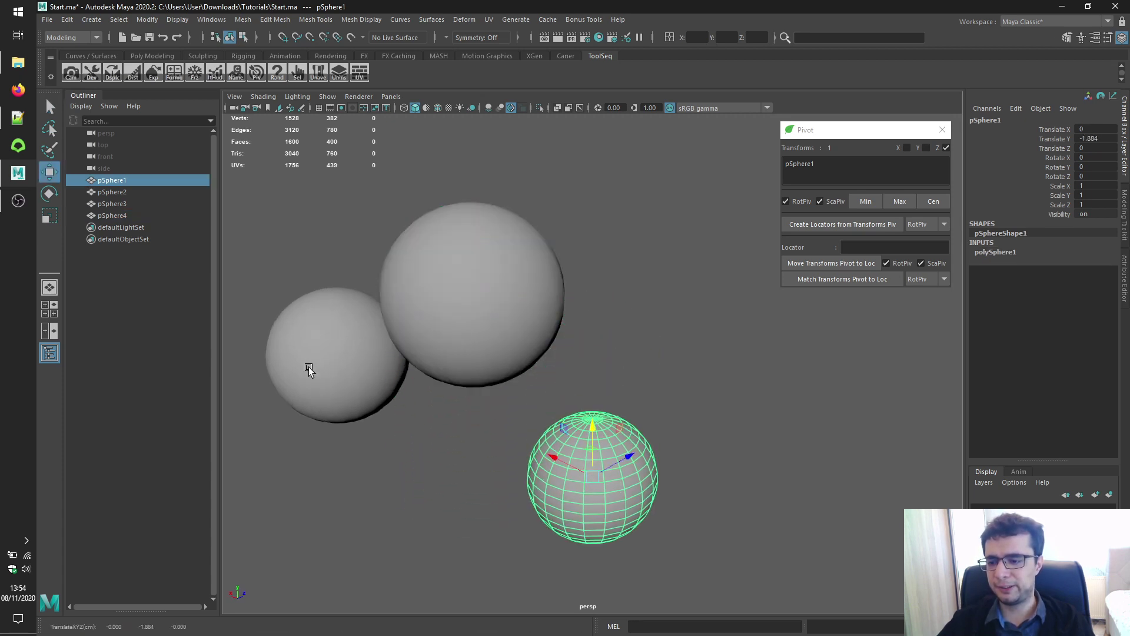
{"action": "left_click", "coordinate": [308, 369]}
{"action": "left_click_drag", "start_coordinate": [323, 297], "coordinate": [323, 197]}
Step: Change the viewing angle and marquee-select all four spheres
{"action": "left_click_drag", "start_coordinate": [324, 196], "coordinate": [410, 418], "text": "alt"}
{"action": "left_click", "coordinate": [408, 318]}
{"action": "scroll", "coordinate": [410, 418], "scroll_direction": "down", "scroll_amount": 5}
{"action": "left_click_drag", "start_coordinate": [359, 196], "coordinate": [663, 450]}
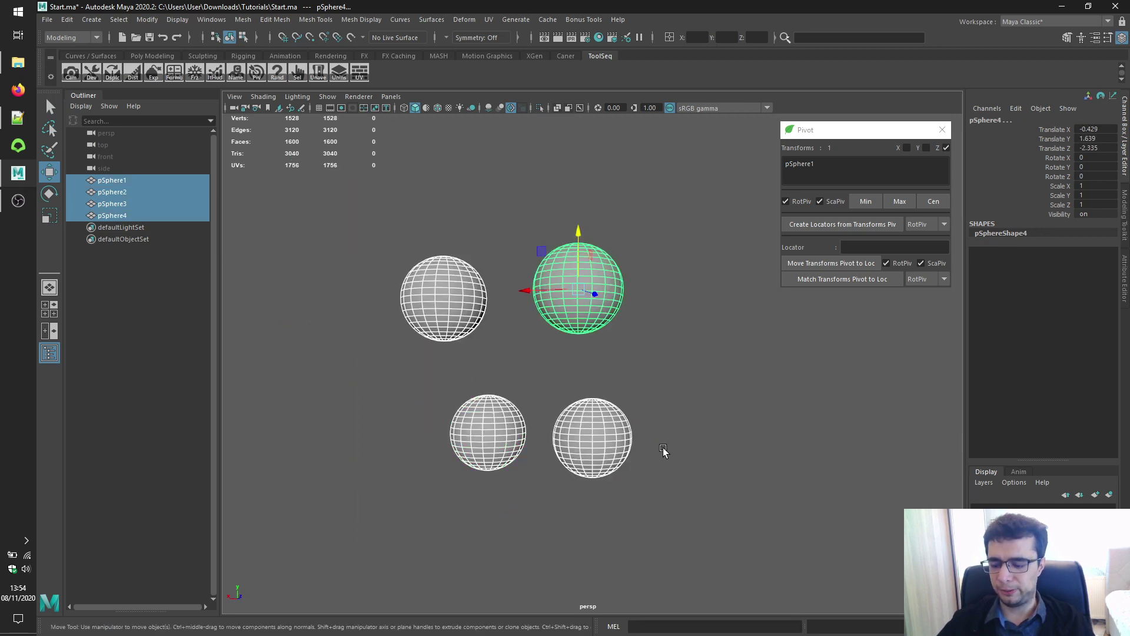
Step: Load the four spheres into the Pivot tool and test Create Locators in smooth shading
{"action": "key", "text": "q"}
{"action": "left_click", "coordinate": [828, 212]}
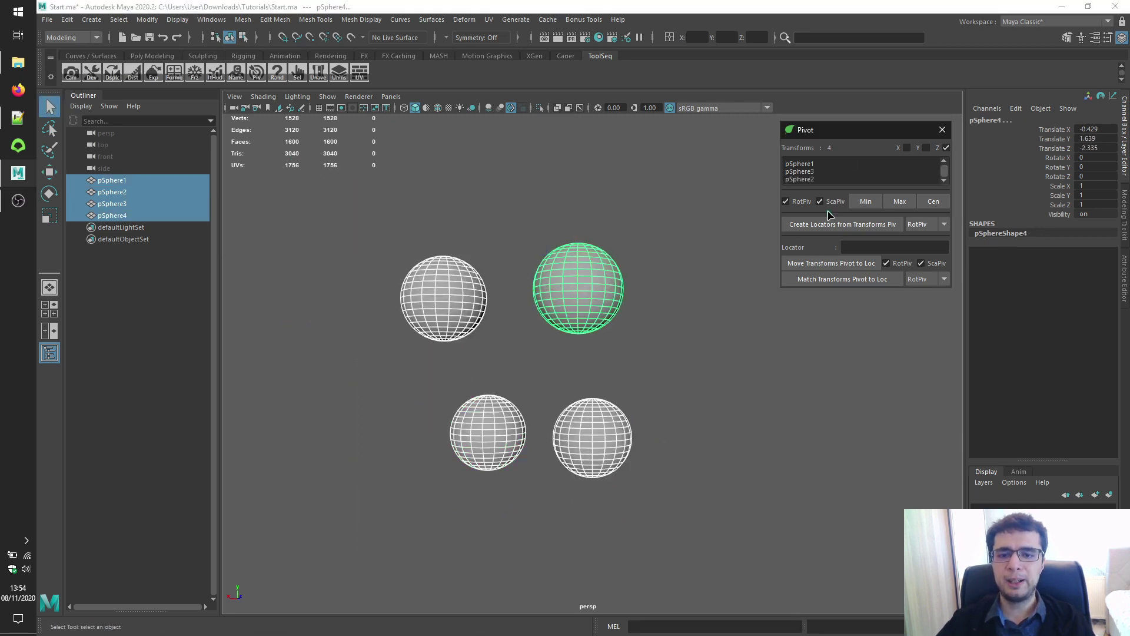
{"action": "left_click", "coordinate": [829, 225]}
{"action": "key", "text": "5"}
{"action": "left_click_drag", "start_coordinate": [659, 230], "coordinate": [636, 235], "text": "alt"}
Step: Undo the locator creation and enable the X and Y axes alongside Z
{"action": "key", "text": "ctrl+z"}
{"action": "key", "text": "ctrl+z"}
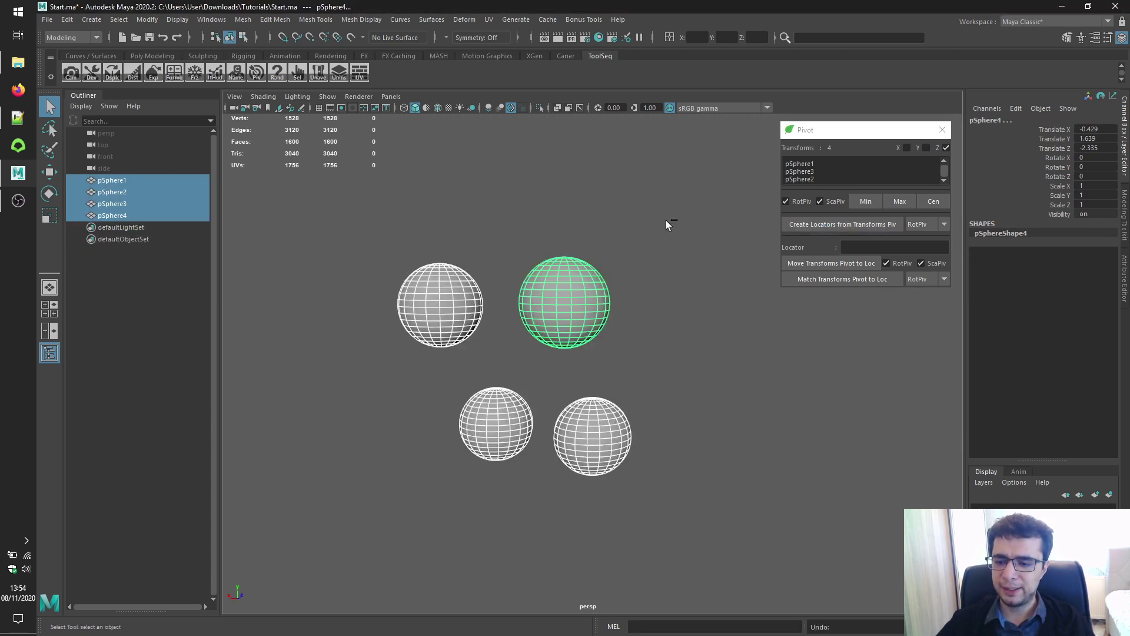
{"action": "left_click", "coordinate": [906, 149]}
{"action": "left_click", "coordinate": [927, 148]}
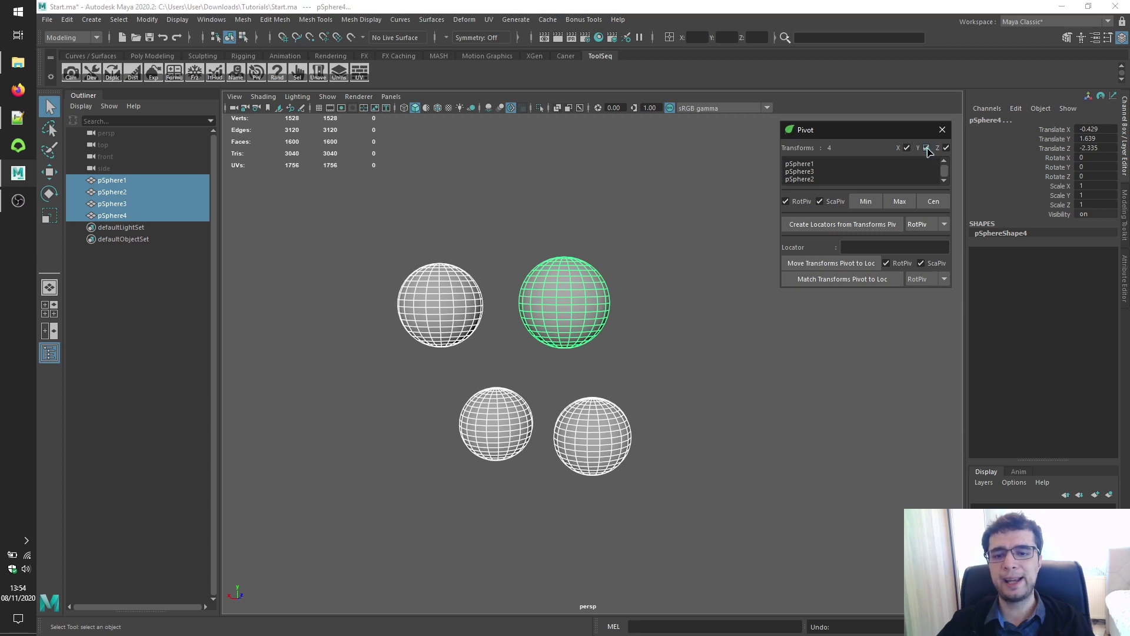
Step: Create a locator at each sphere's rotate pivot, then delete pSphere1 to pSphere4
{"action": "left_click", "coordinate": [851, 229]}
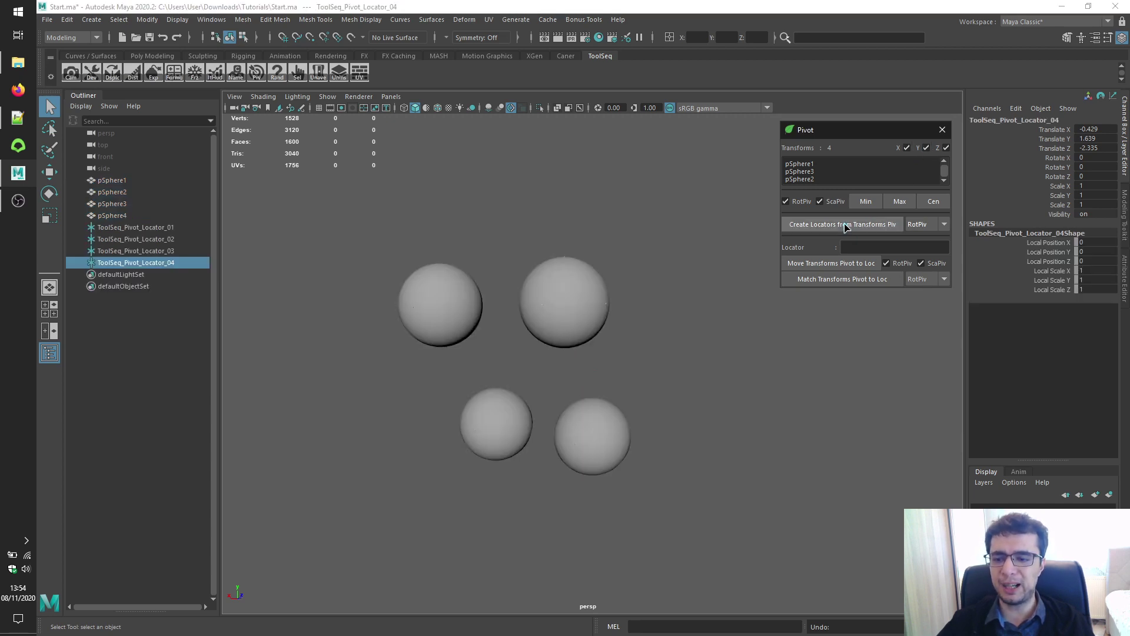
{"action": "left_click", "coordinate": [117, 180]}
{"action": "left_click", "coordinate": [122, 215], "text": "shift"}
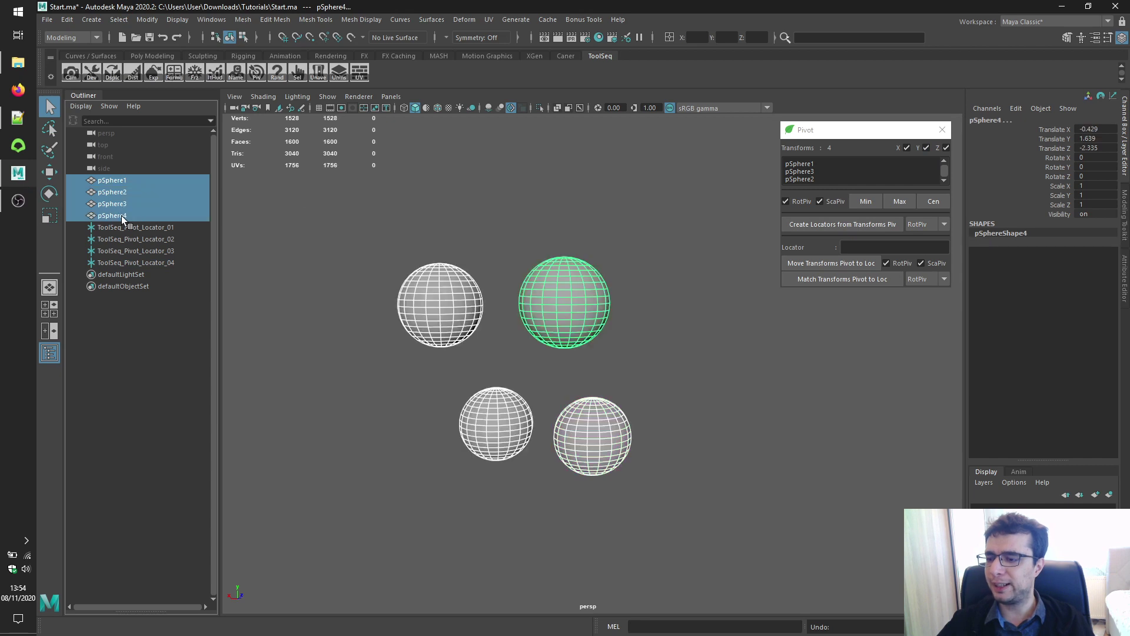
{"action": "key", "text": "Delete"}
Step: Select all four locators and keep RotPiv as the locator pivot source
{"action": "left_click_drag", "start_coordinate": [363, 202], "coordinate": [739, 551]}
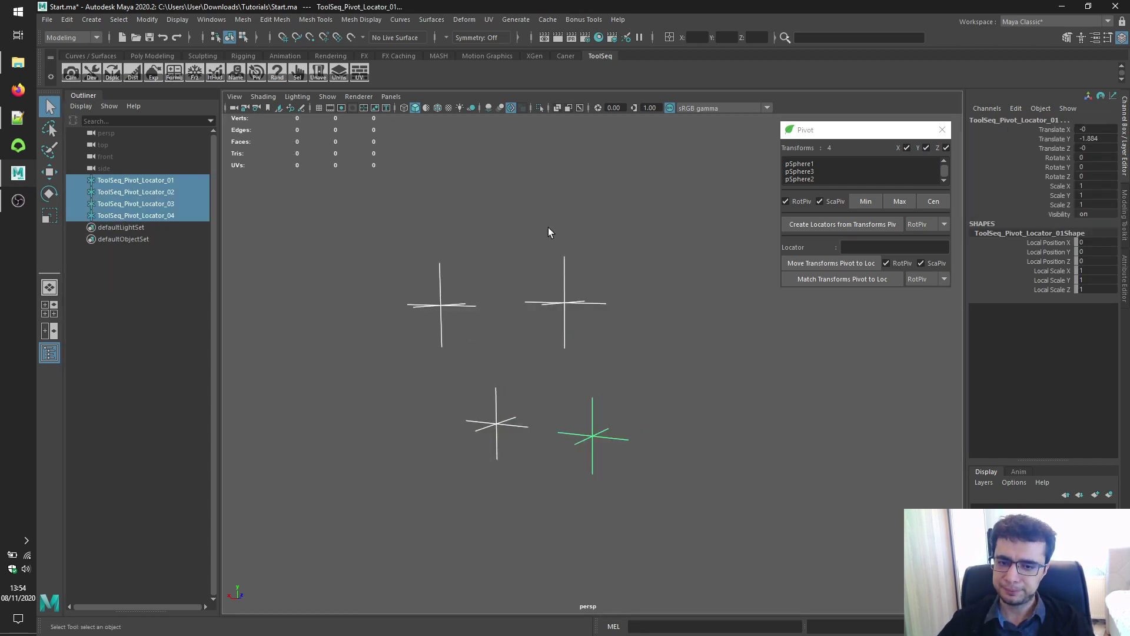
{"action": "left_click", "coordinate": [937, 230]}
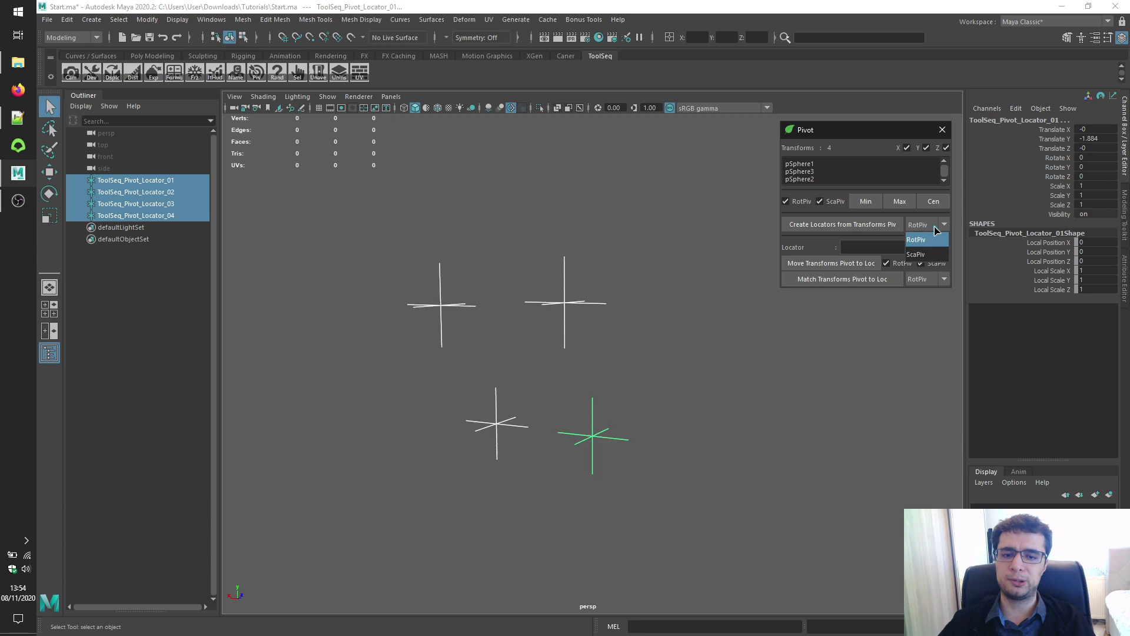
{"action": "left_click", "coordinate": [937, 230]}
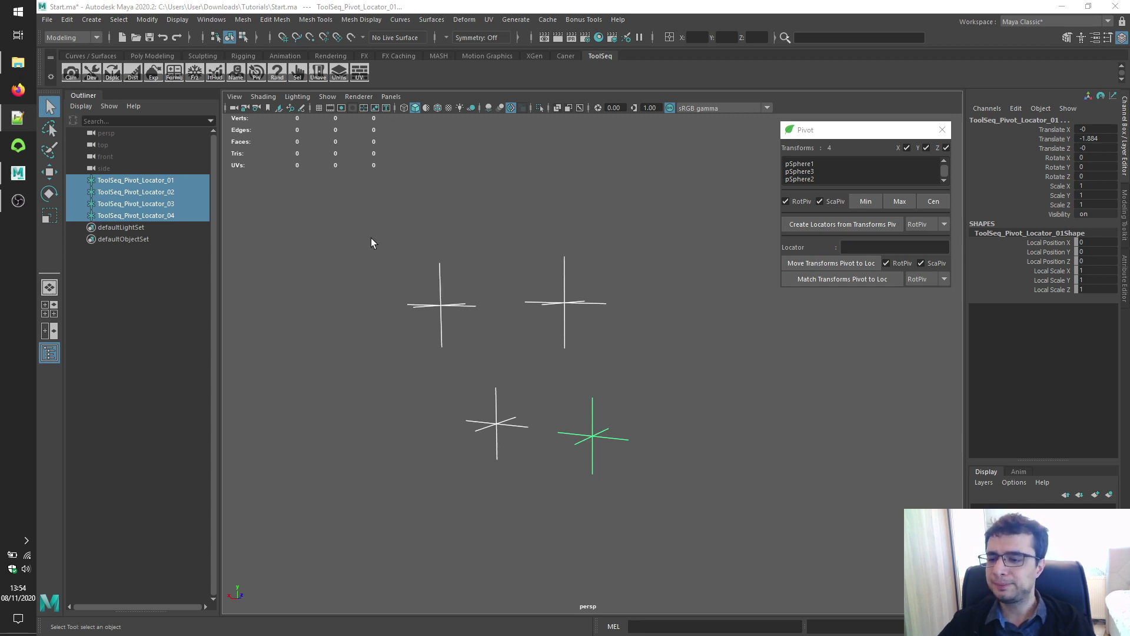
Step: Select and delete locators _02, _03 and _04
{"action": "left_click_drag", "start_coordinate": [332, 242], "coordinate": [581, 383]}
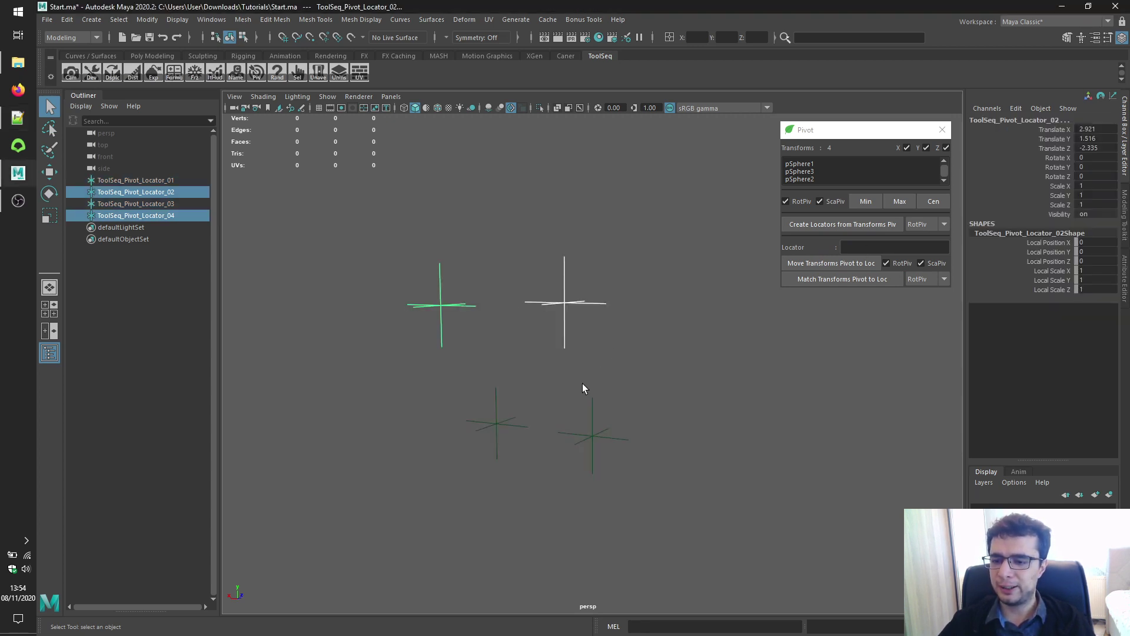
{"action": "left_click_drag", "start_coordinate": [454, 369], "coordinate": [501, 460], "text": "shift"}
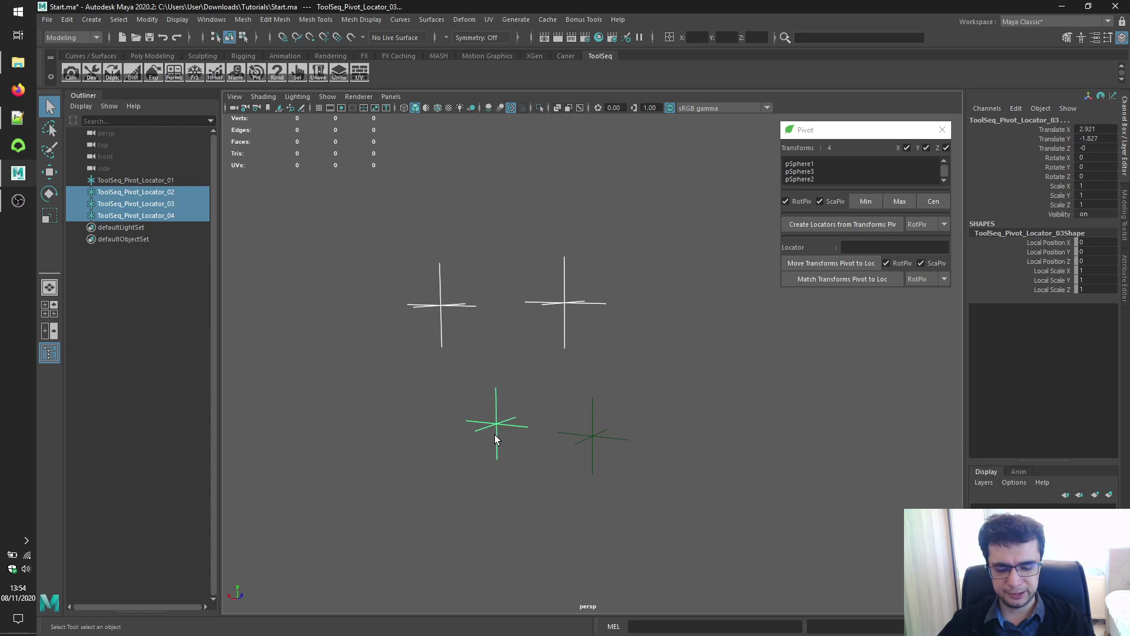
{"action": "key", "text": "Delete"}
Step: Frame ToolSeq_Pivot_Locator_01 and set it as the Pivot tool's target locator
{"action": "left_click_drag", "start_coordinate": [479, 337], "coordinate": [730, 567]}
{"action": "key", "text": "f"}
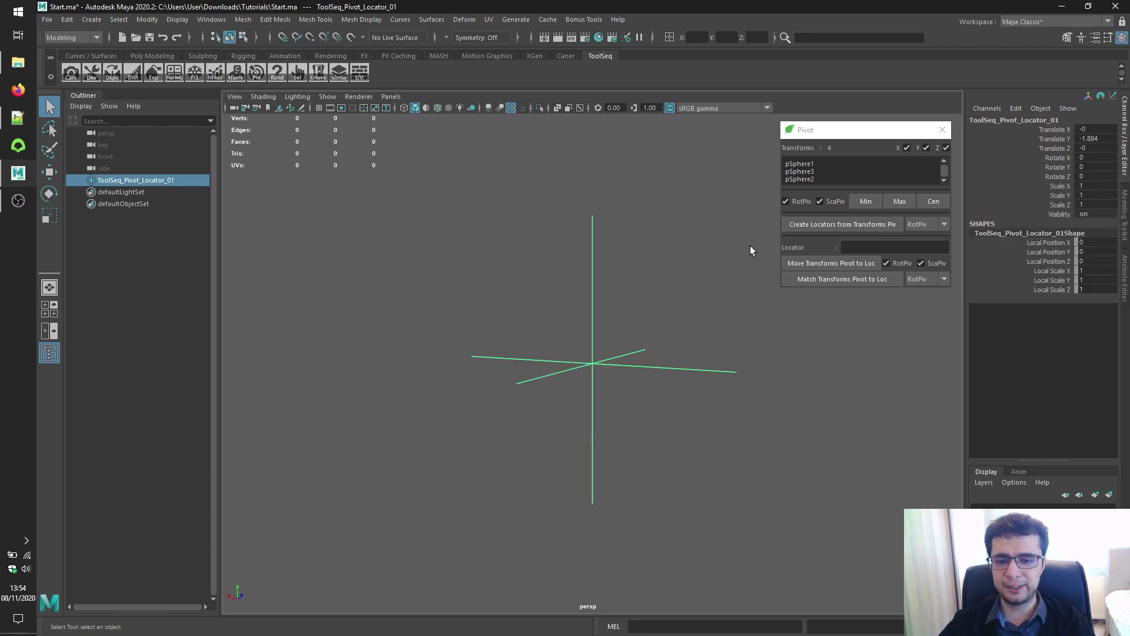
{"action": "left_click", "coordinate": [819, 248]}
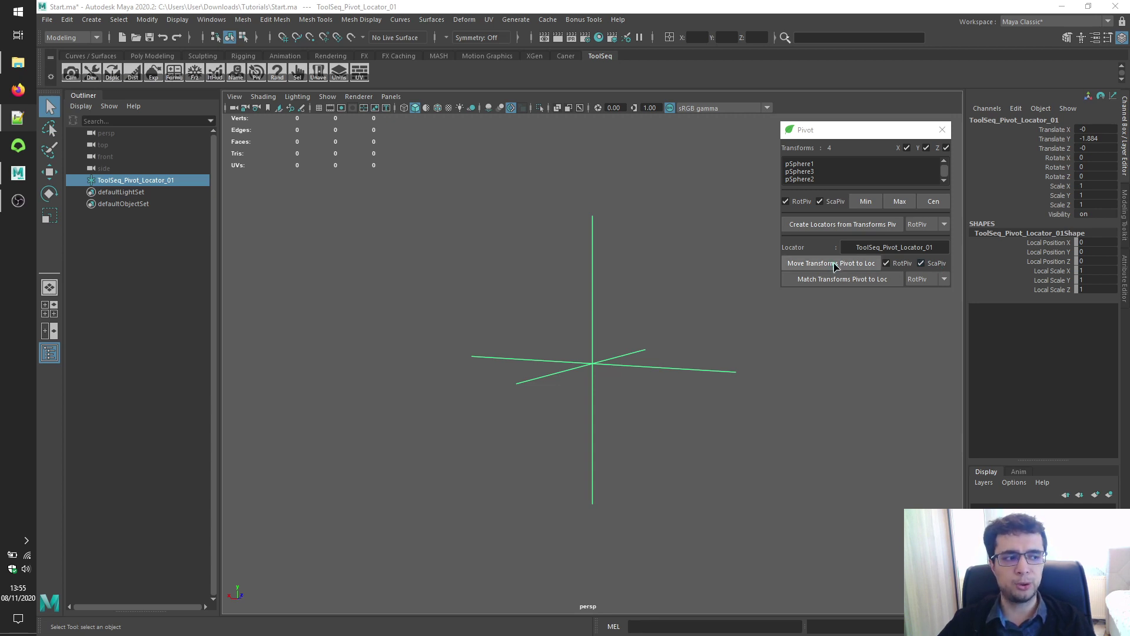
Step: Create a polygon sphere beside the locator and clone three more spheres nearby
{"action": "left_click", "coordinate": [91, 19]}
{"action": "left_click", "coordinate": [292, 59]}
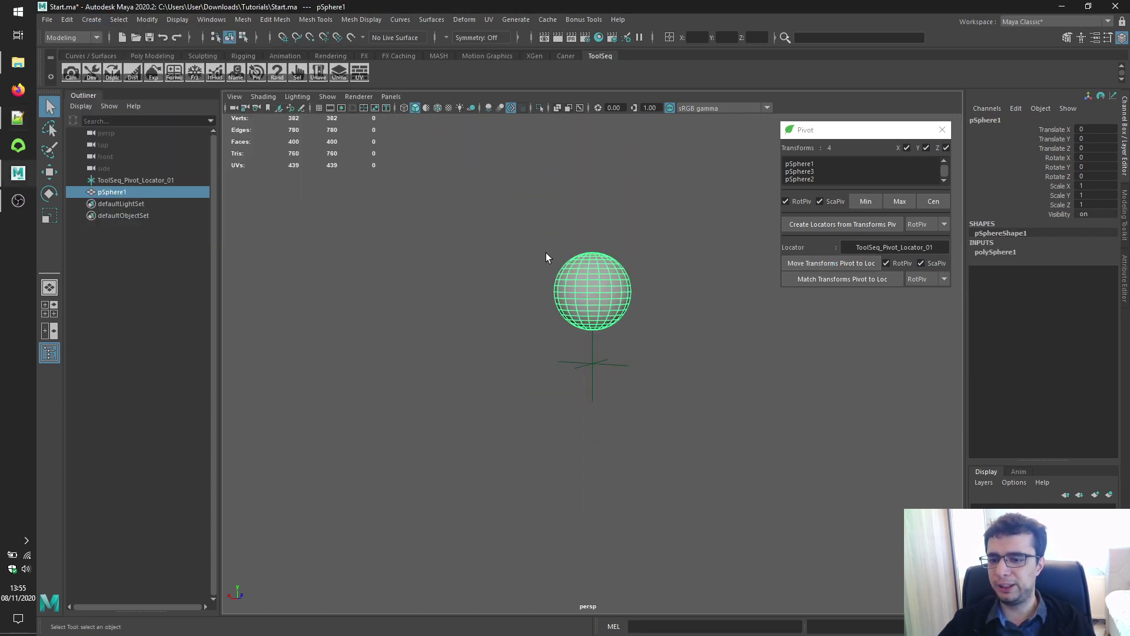
{"action": "key", "text": "w"}
{"action": "left_click_drag", "start_coordinate": [547, 291], "coordinate": [350, 261]}
{"action": "mouse_move", "coordinate": [425, 254]}
{"action": "left_mouse_down", "text": "shift"}
{"action": "mouse_move", "coordinate": [339, 311]}
{"action": "mouse_move", "coordinate": [335, 331]}
{"action": "mouse_move", "coordinate": [253, 323]}
{"action": "left_mouse_up", "text": "shift"}
{"action": "scroll", "coordinate": [298, 328], "scroll_direction": "down", "scroll_amount": 2}
{"action": "mouse_move", "coordinate": [324, 303]}
{"action": "left_mouse_down", "text": "shift"}
{"action": "mouse_move", "coordinate": [434, 230]}
{"action": "mouse_move", "coordinate": [422, 237]}
{"action": "left_mouse_up", "text": "shift"}
Step: Load all four spheres and move their pivots onto the locator, checking one sphere's pivot
{"action": "key", "text": "q"}
{"action": "left_click_drag", "start_coordinate": [251, 188], "coordinate": [555, 339]}
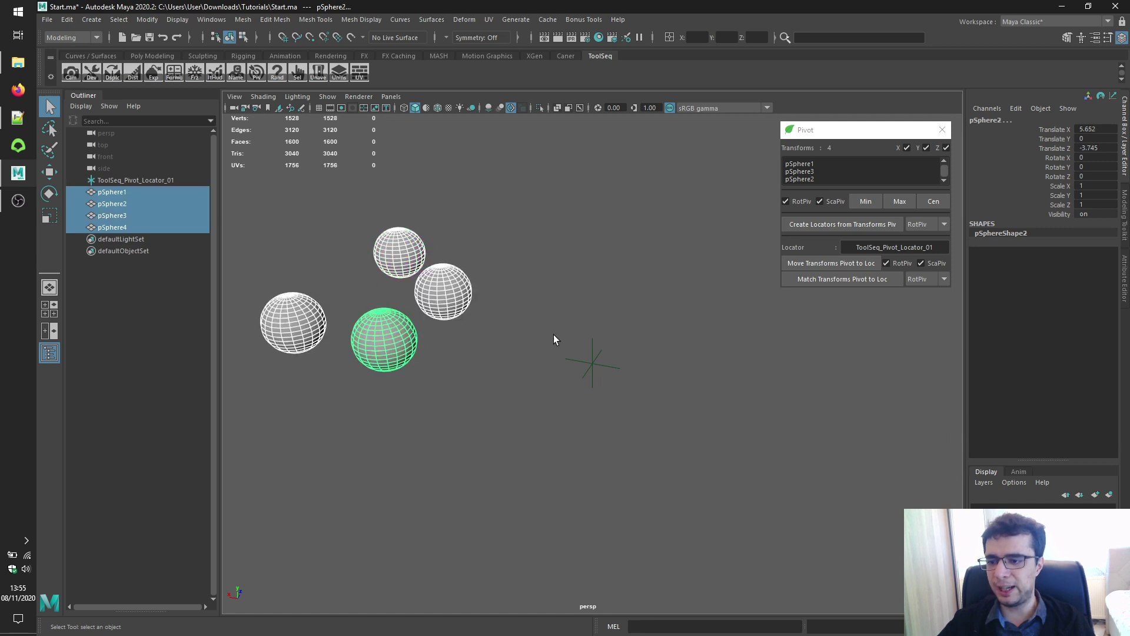
{"action": "left_click", "coordinate": [838, 151]}
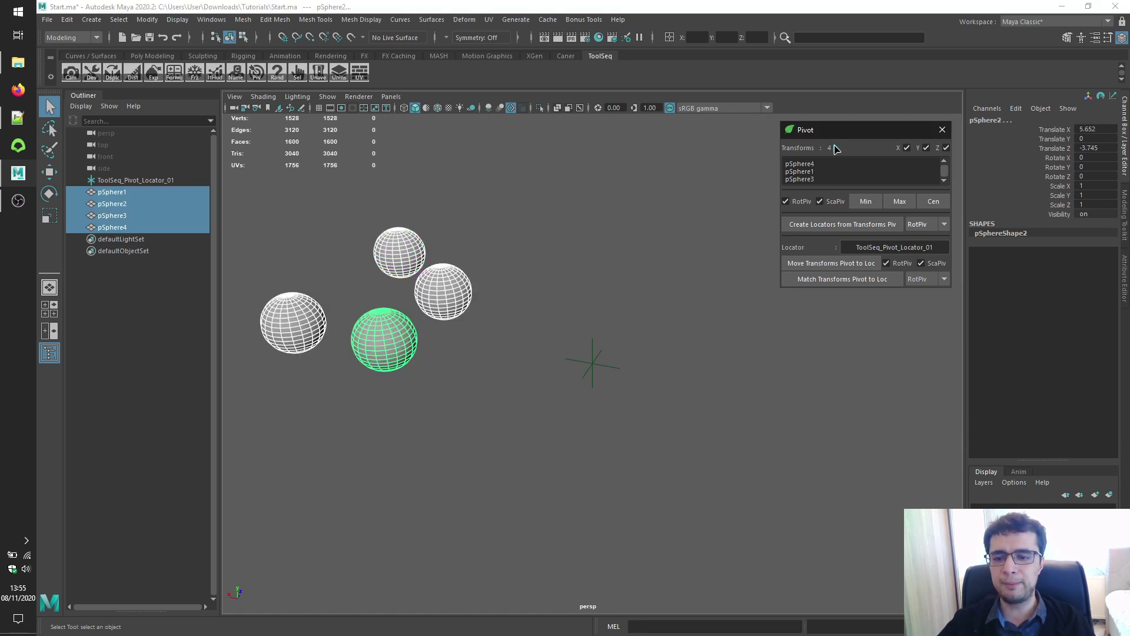
{"action": "left_click", "coordinate": [842, 269]}
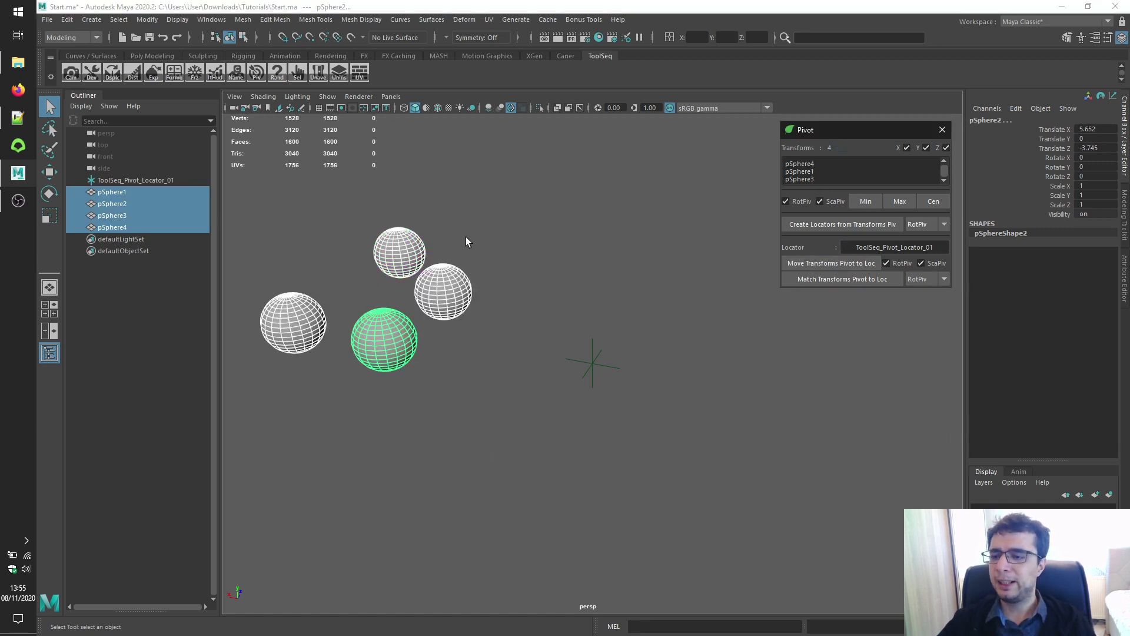
{"action": "left_click", "coordinate": [453, 297]}
{"action": "key", "text": "w"}
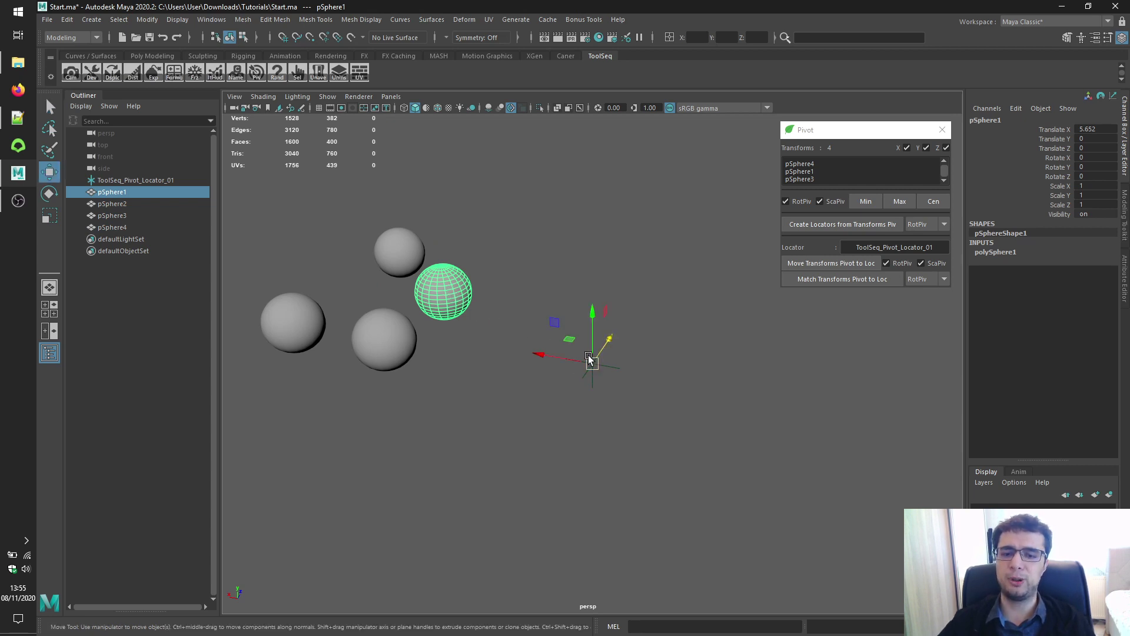
{"action": "left_click", "coordinate": [389, 341]}
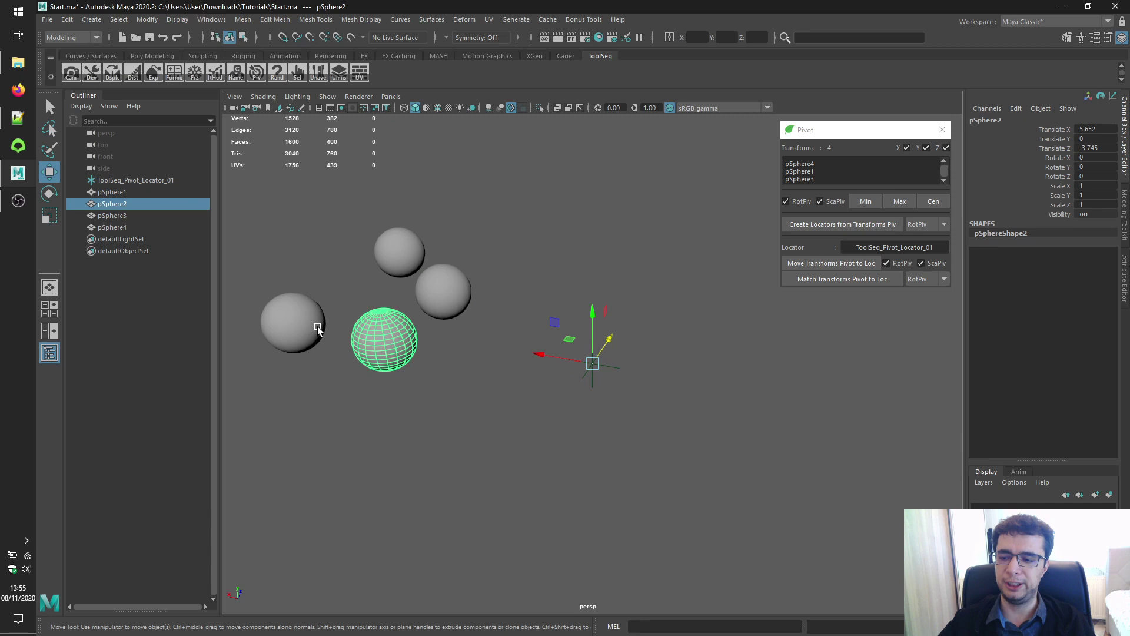
{"action": "left_click", "coordinate": [295, 310]}
{"action": "left_click", "coordinate": [400, 244]}
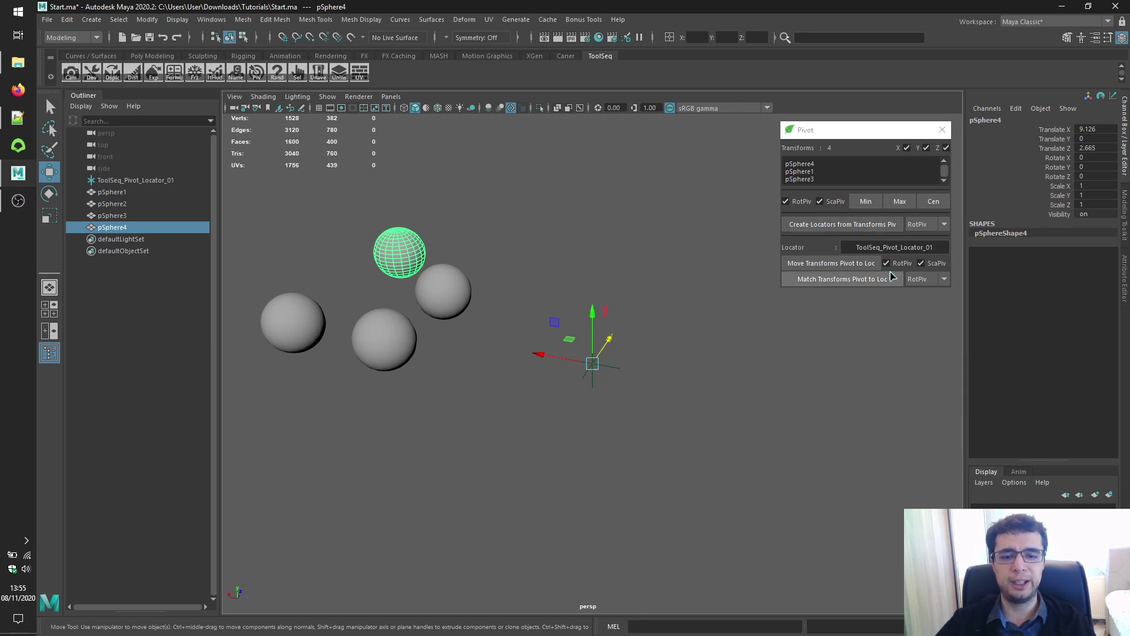
{"action": "left_click", "coordinate": [917, 280]}
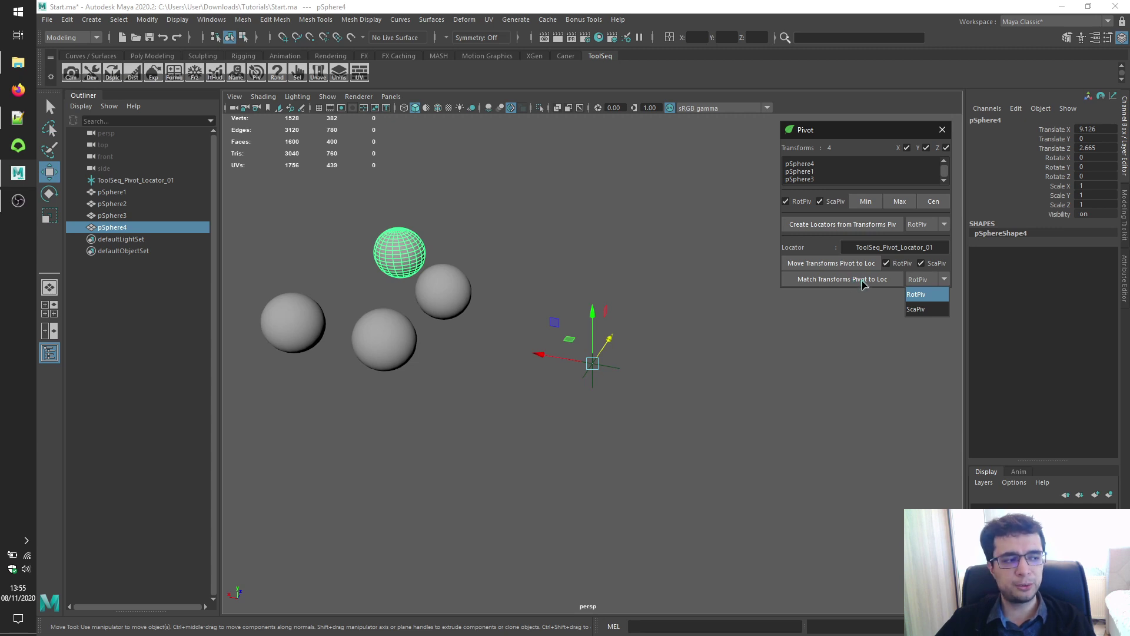
{"action": "left_click", "coordinate": [613, 242]}
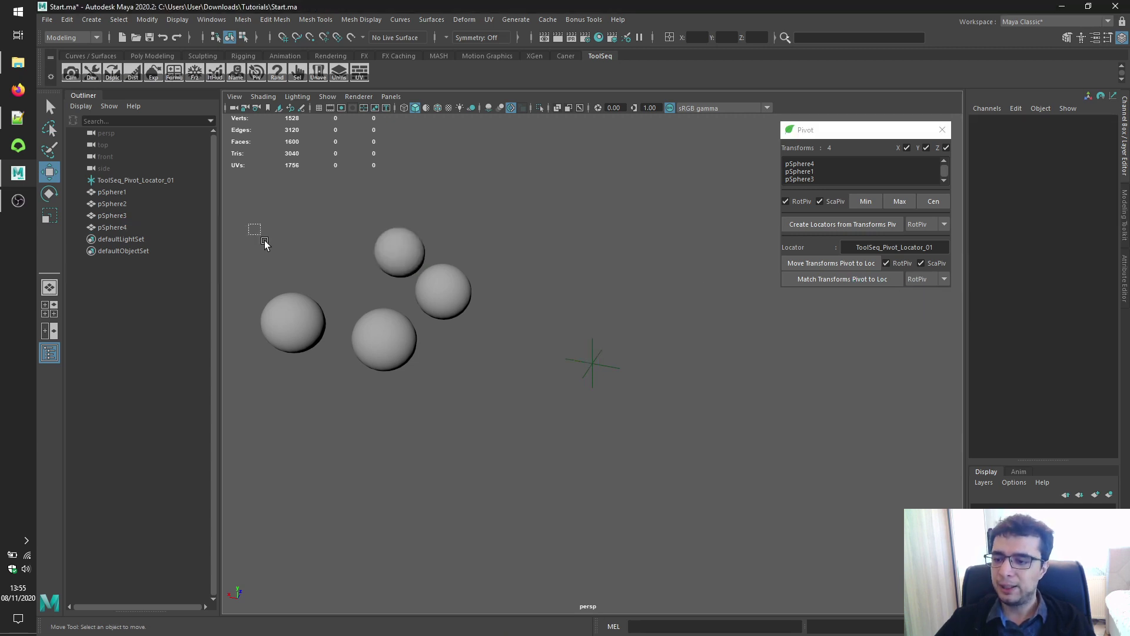
{"action": "left_click_drag", "start_coordinate": [263, 240], "coordinate": [477, 396]}
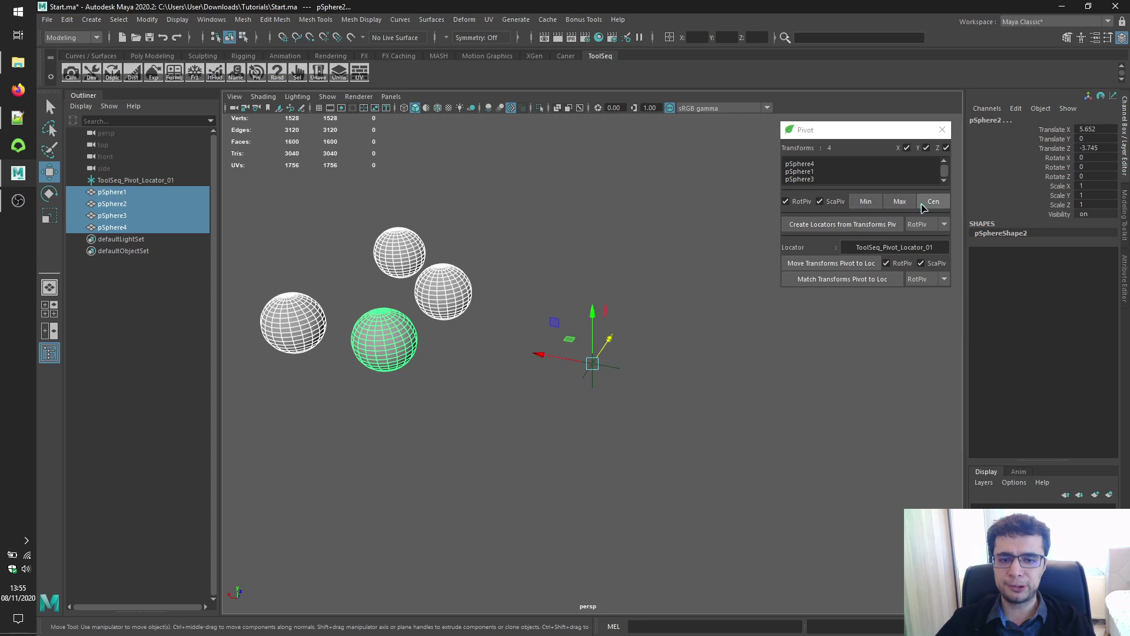
Step: Centre the spheres' pivots, then match them to ToolSeq_Pivot_Locator_01 with RotPiv, stacking the spheres
{"action": "left_click", "coordinate": [937, 205]}
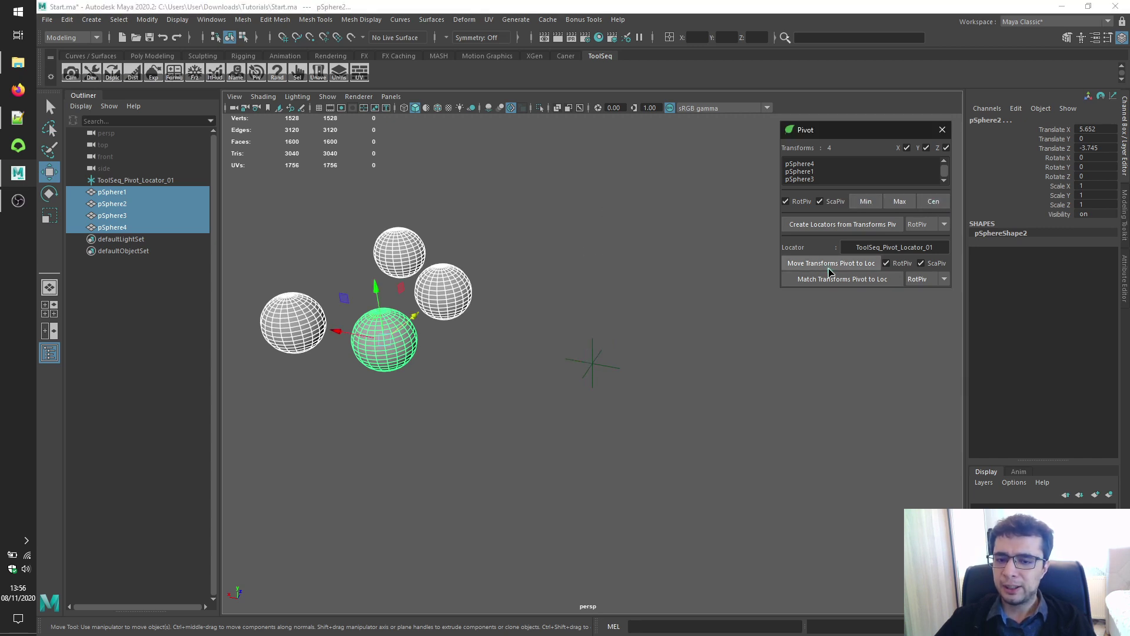
{"action": "left_click", "coordinate": [855, 281]}
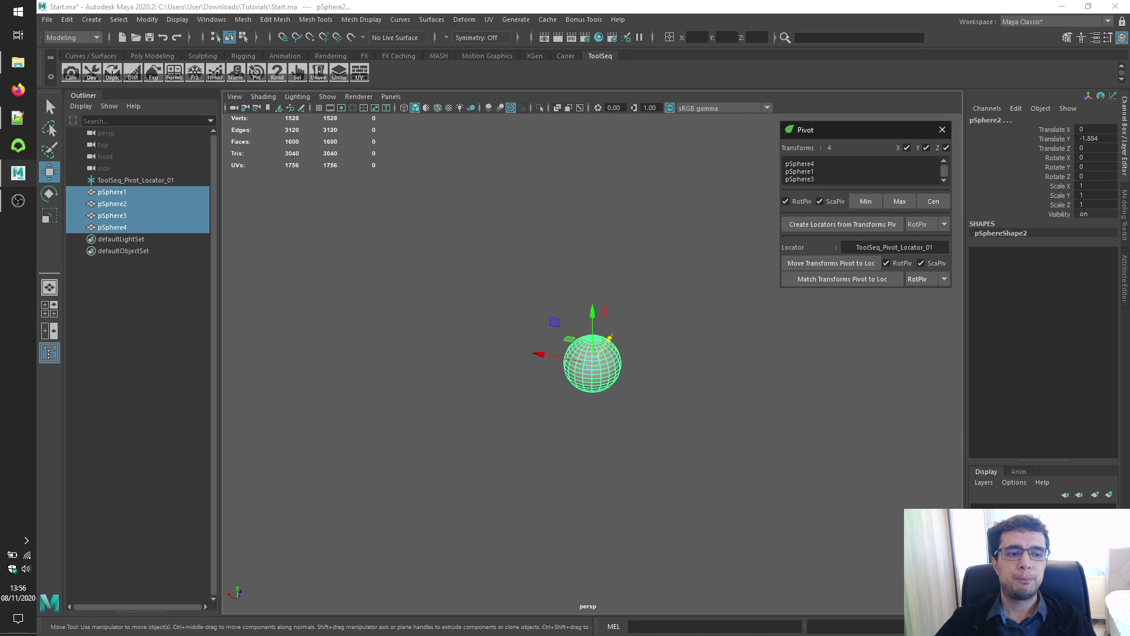
{"action": "left_click", "coordinate": [935, 281]}
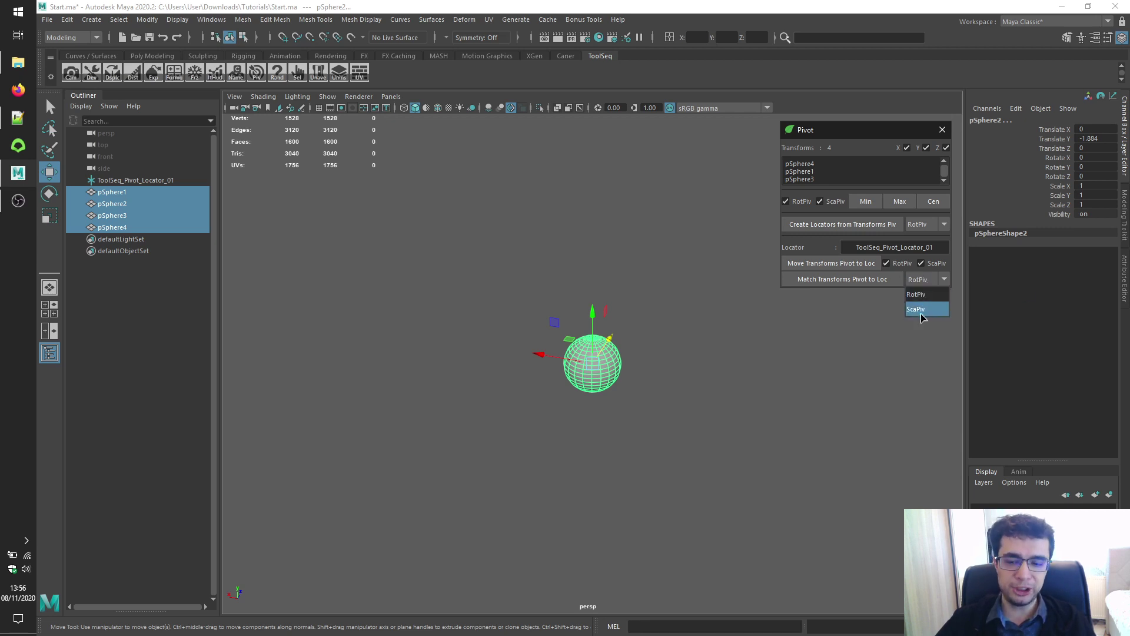
{"action": "left_click", "coordinate": [117, 180]}
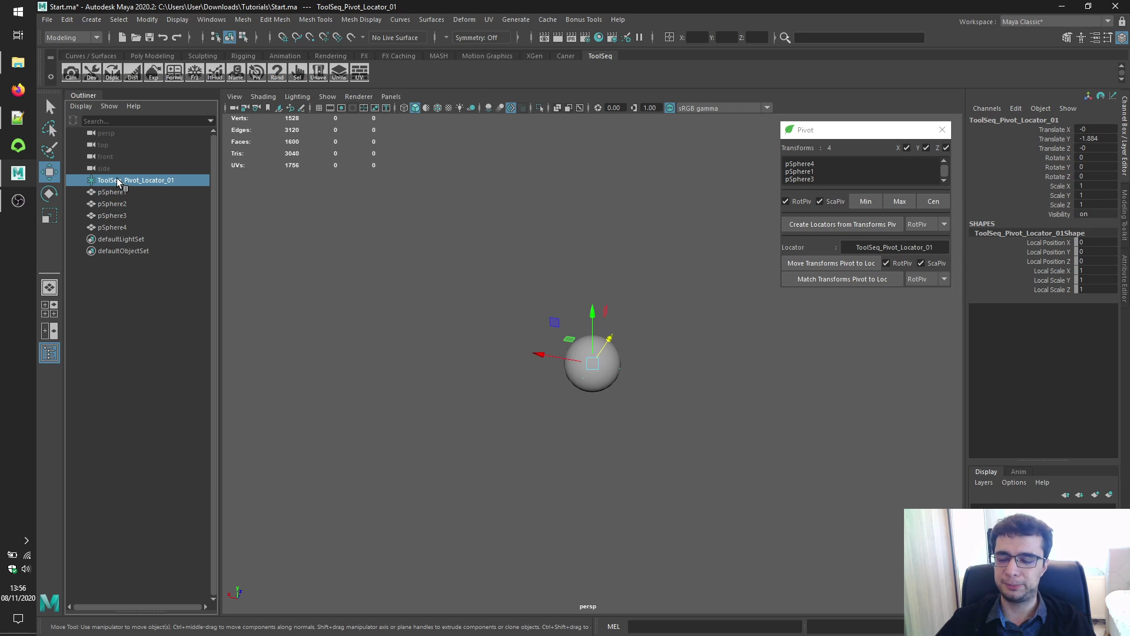